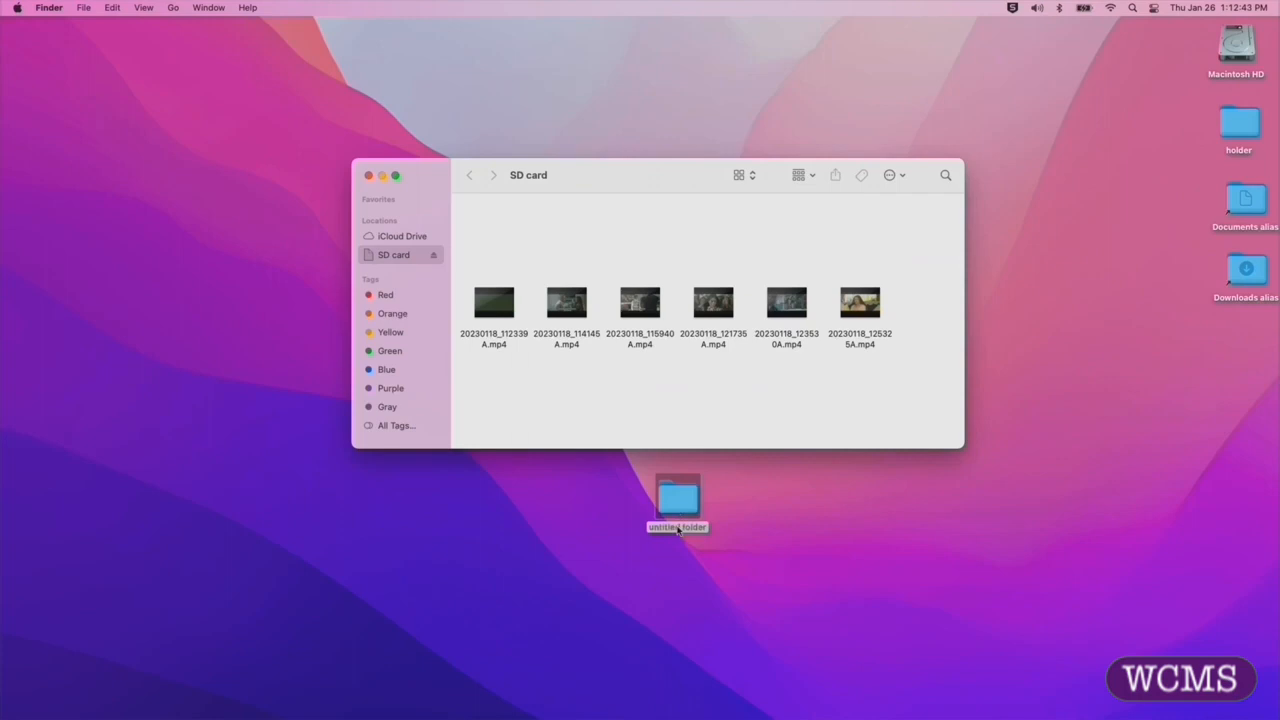
- Rename the untitled folder on the desktop as "video project"
left_click(678, 527)
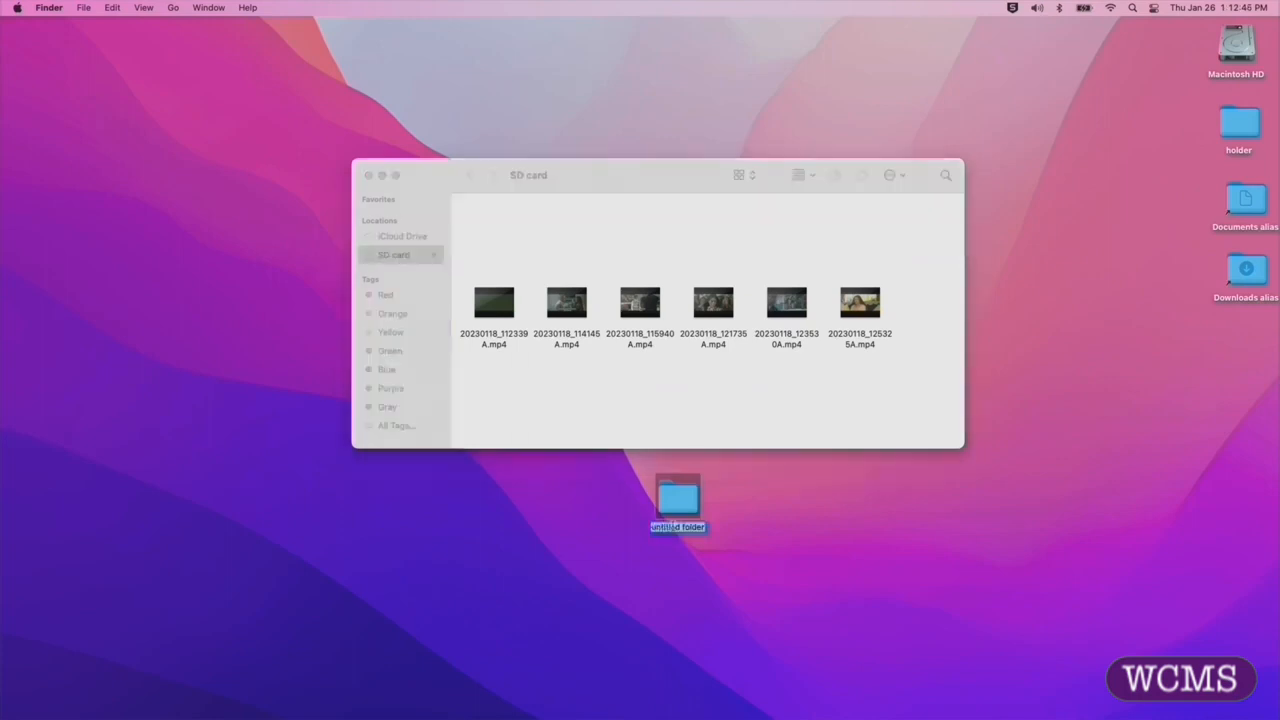
type("video project")
key("BackSpace")
key("BackSpace")
key("BackSpace")
key("BackSpace")
type("ject")
left_click(801, 507)
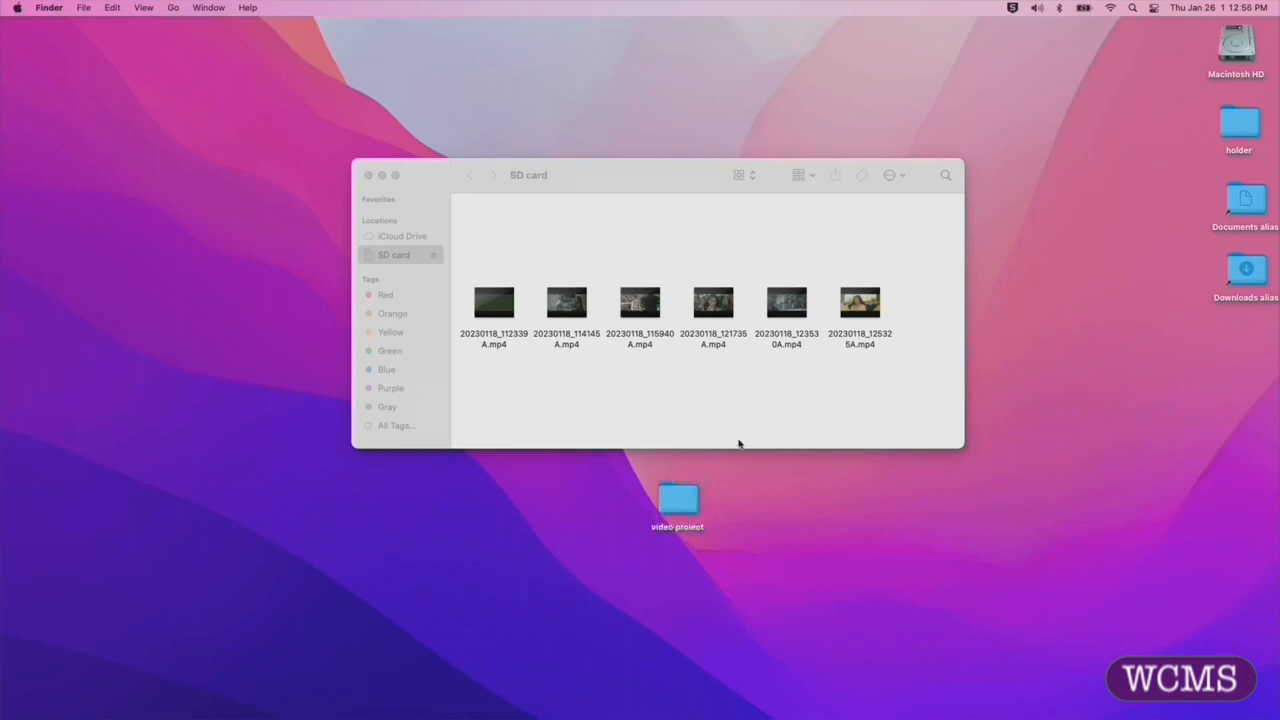
- Copy all six MP4 clips from the SD card into the video project folder, stopping the duplicate transfer
left_click_drag(472, 366, 900, 304)
left_click_drag(800, 312, 674, 391)
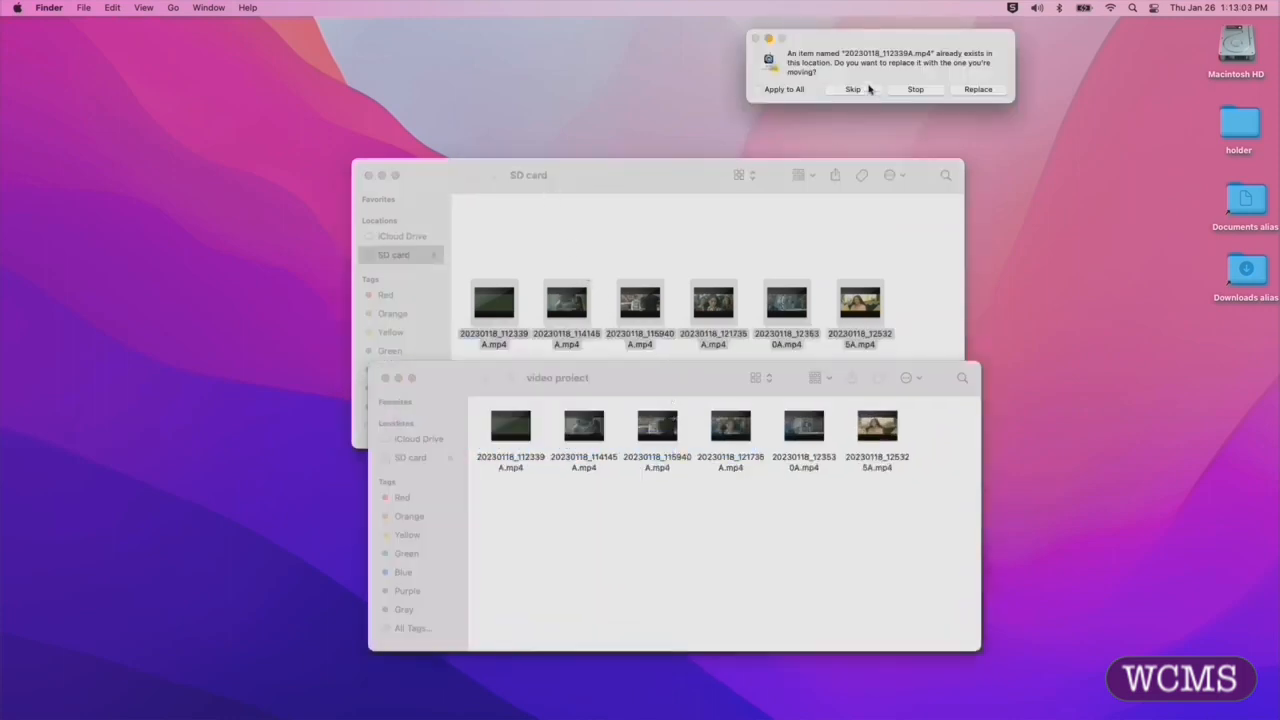
left_click(915, 89)
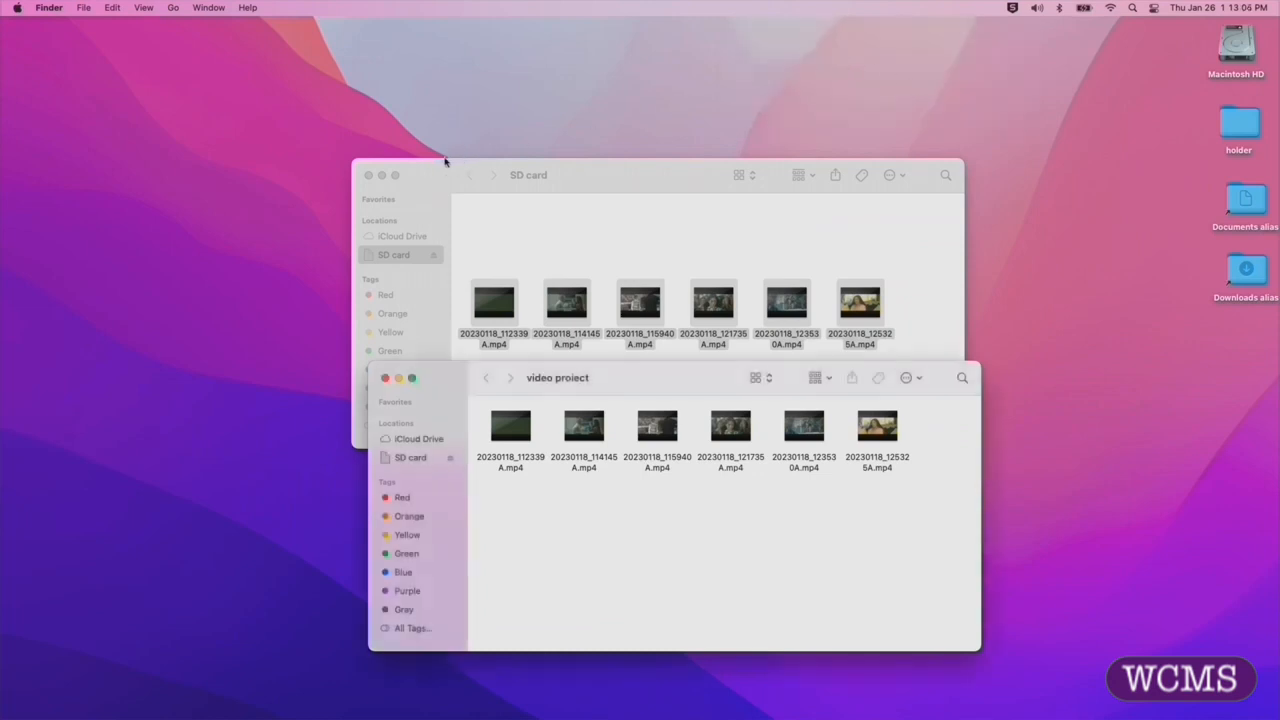
- Close the SD card window and eject the SD card
left_click(374, 176)
left_click(368, 176)
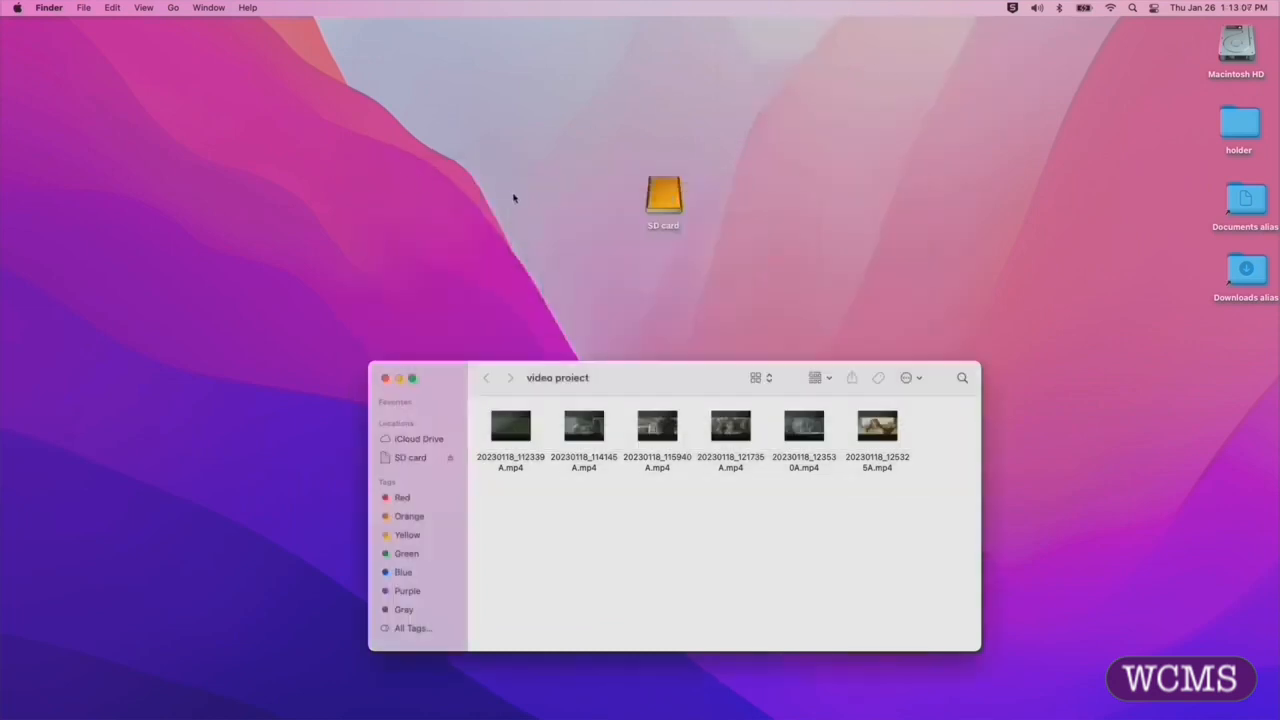
left_click_drag(665, 202, 30, 664)
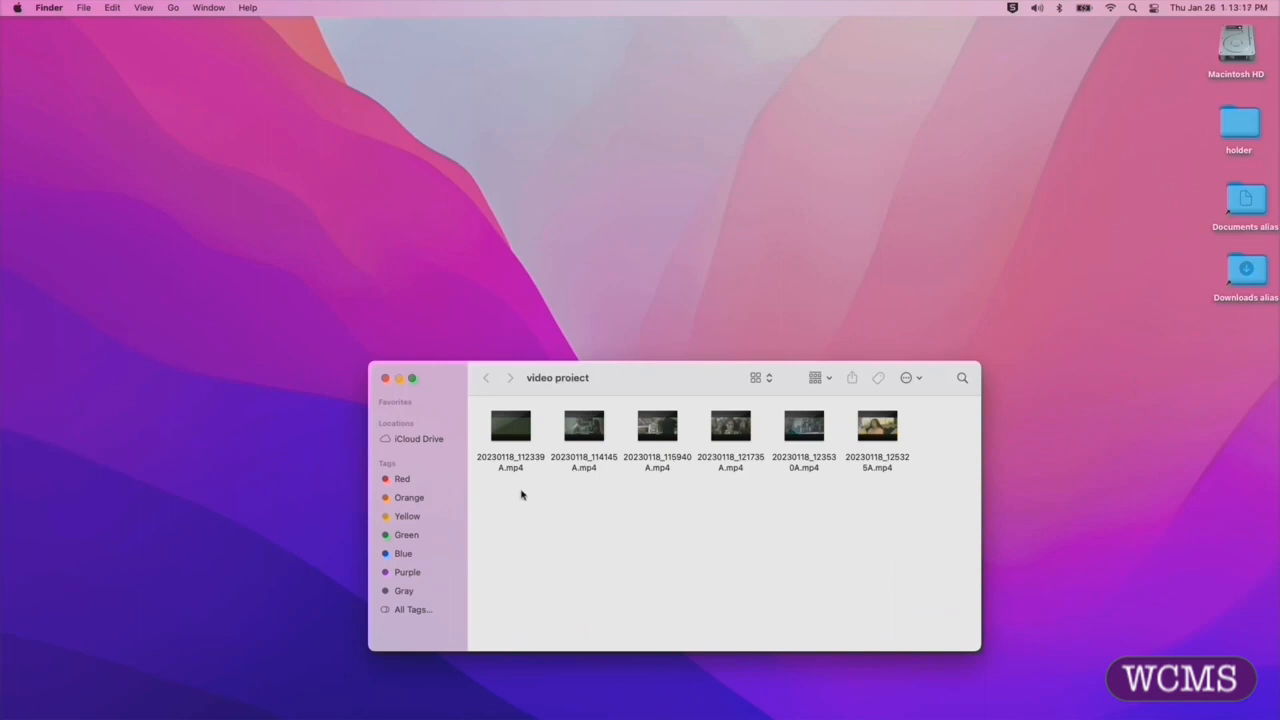
- Open 20230118_112339A.mp4 in QuickTime Player, then shrink and arrange the windows so the player and the video project folder are both visible
left_click(504, 426)
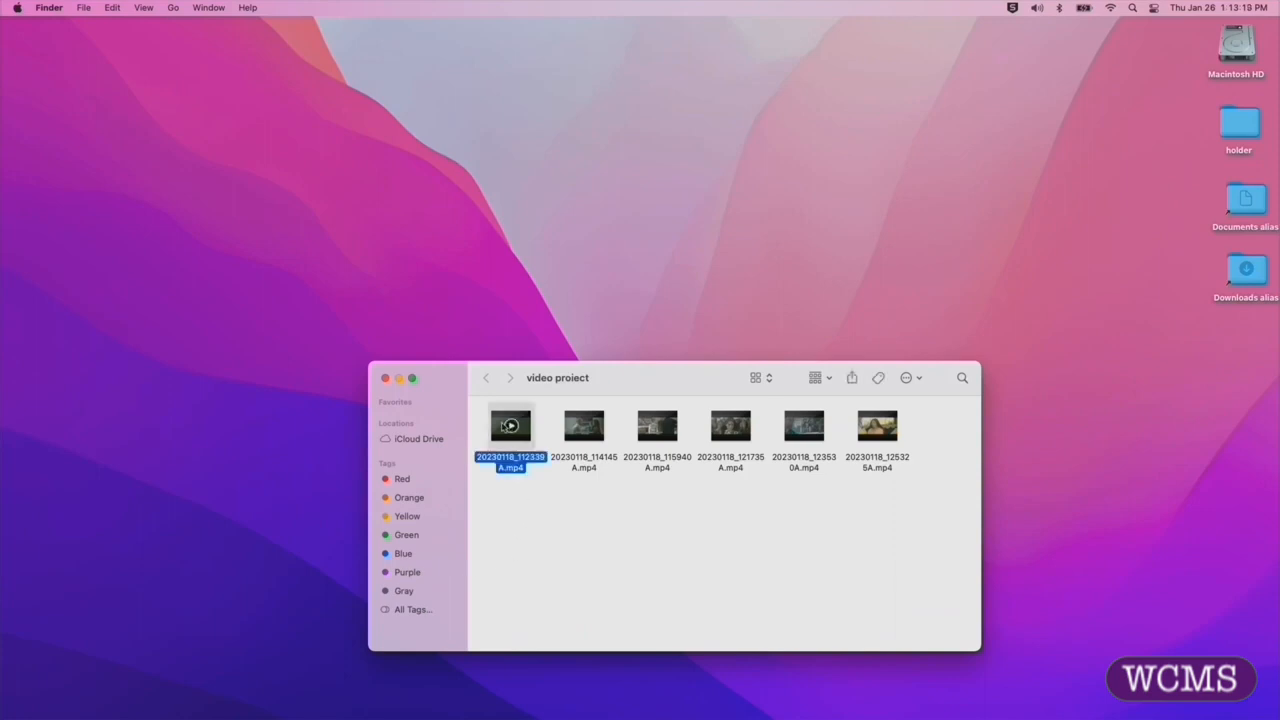
double_click(504, 426)
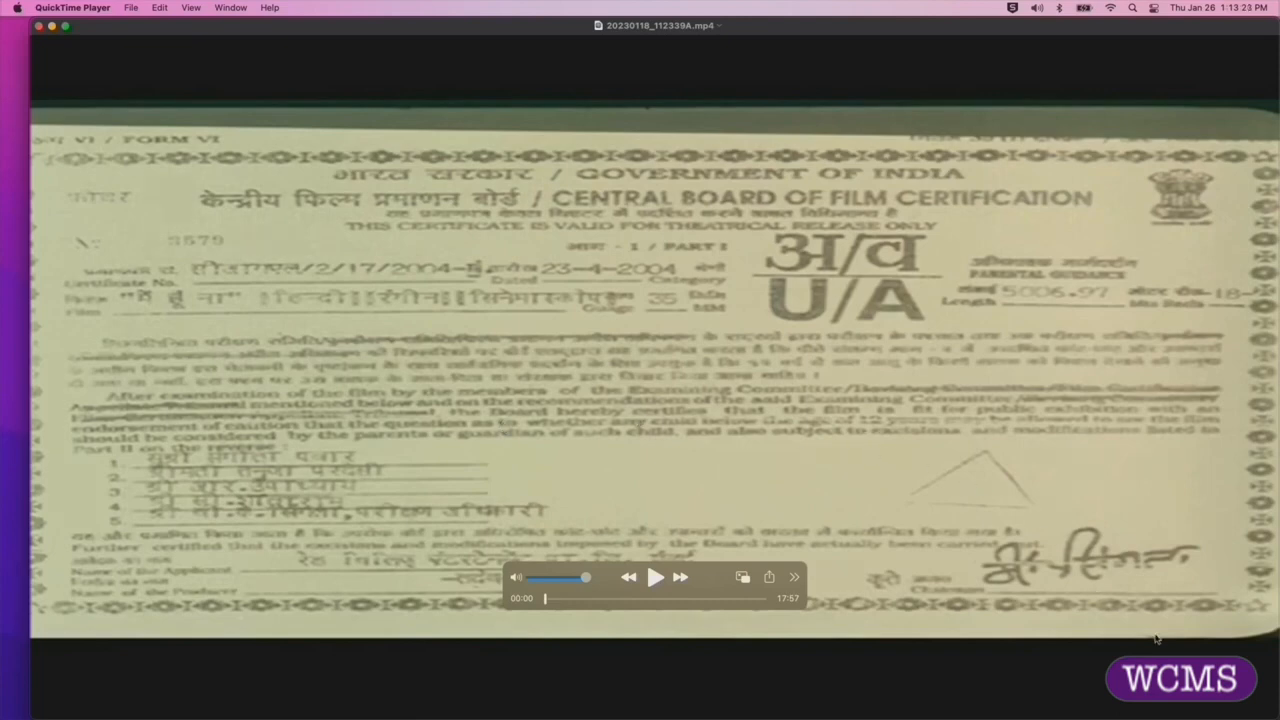
left_click_drag(1277, 709, 870, 402)
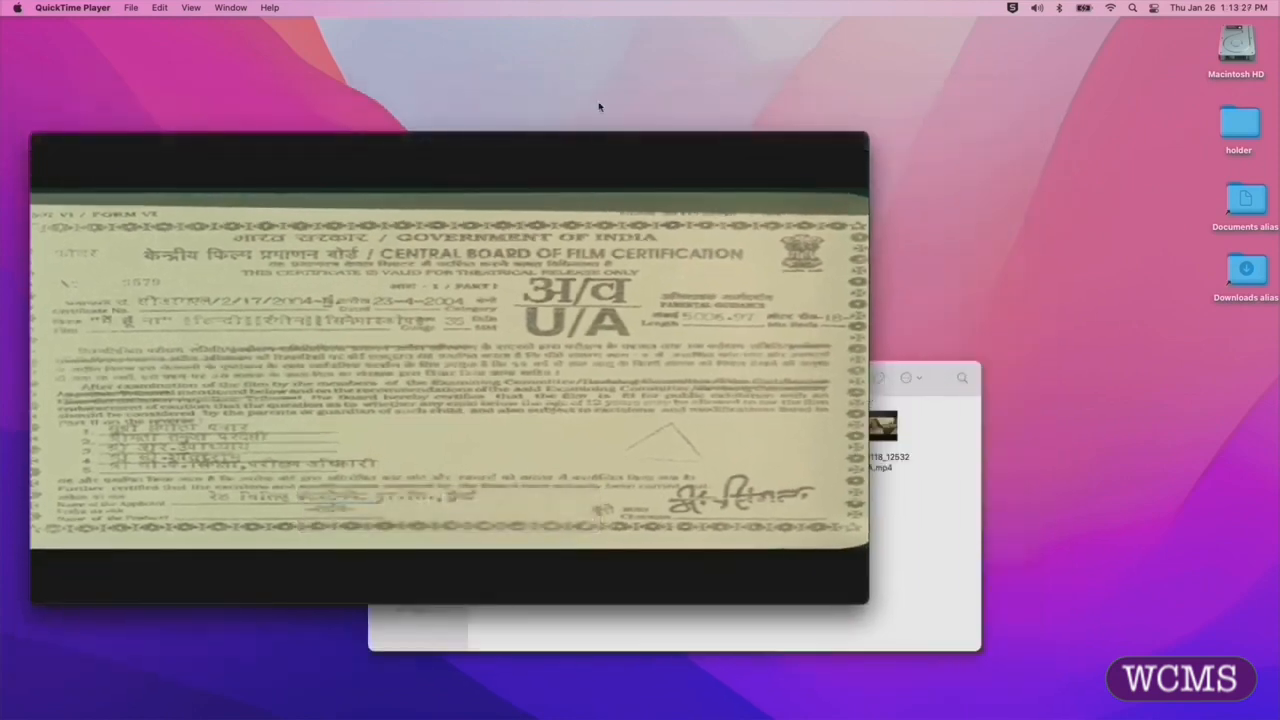
left_click_drag(600, 141, 584, 32)
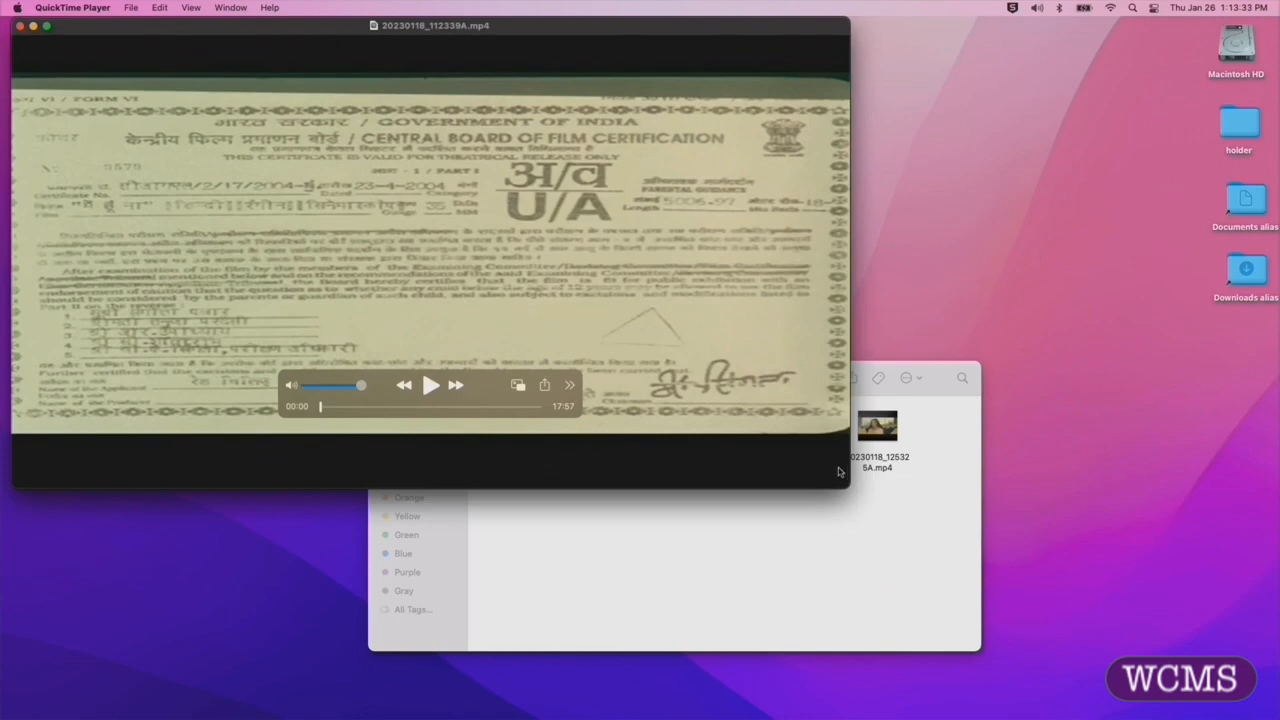
left_click_drag(847, 488, 794, 398)
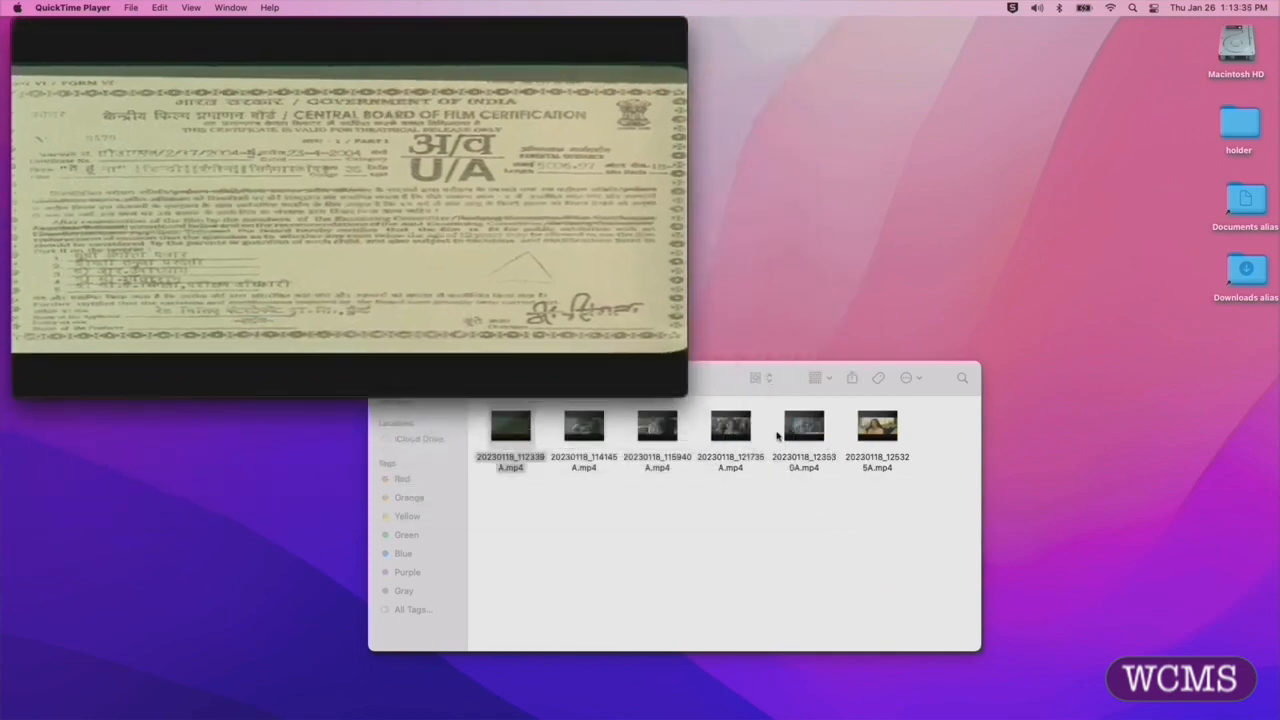
left_click_drag(716, 379, 694, 437)
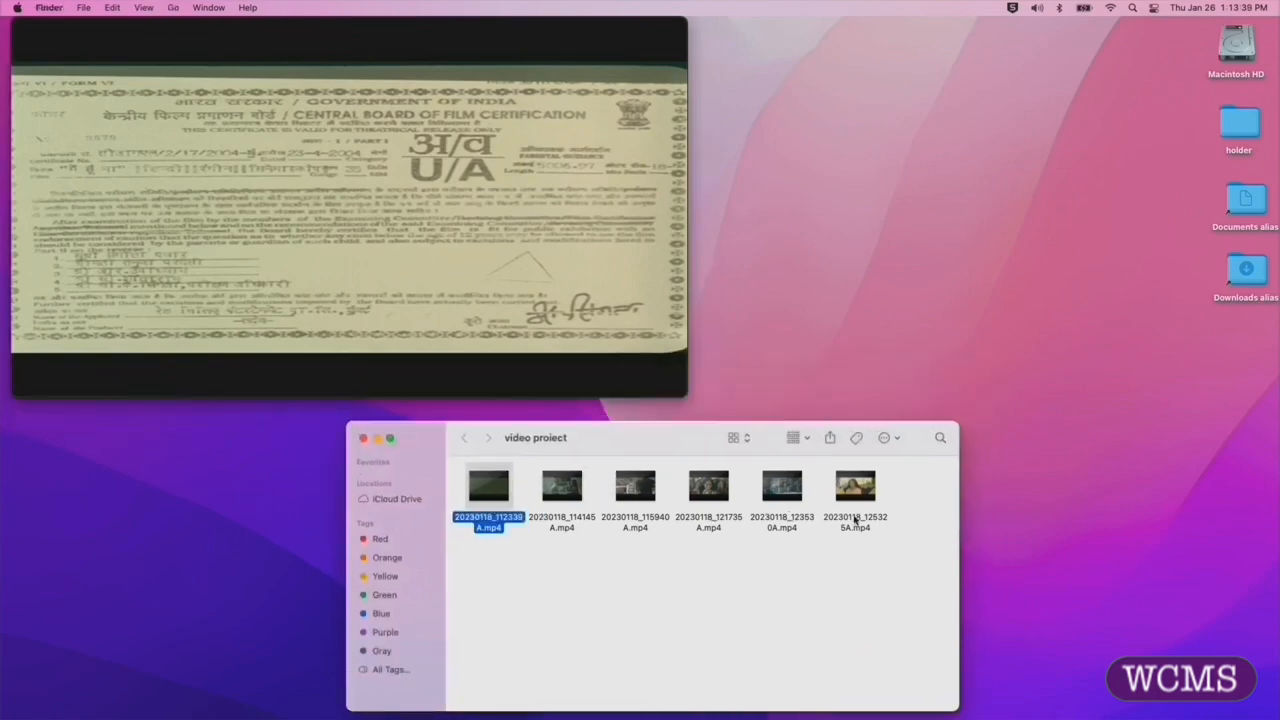
- Append the other five clips from the video project folder to the open movie and finish the clip arrangement
left_click(566, 561)
left_click_drag(555, 549, 864, 485)
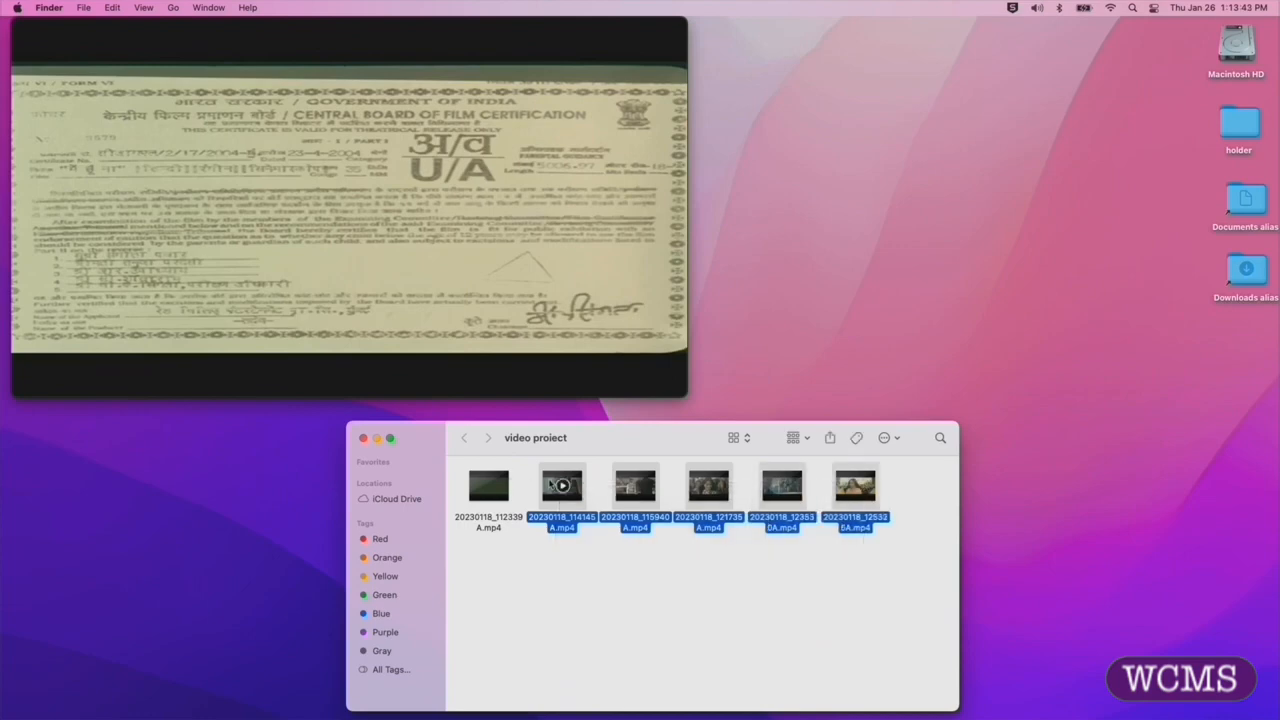
left_click_drag(553, 485, 452, 384)
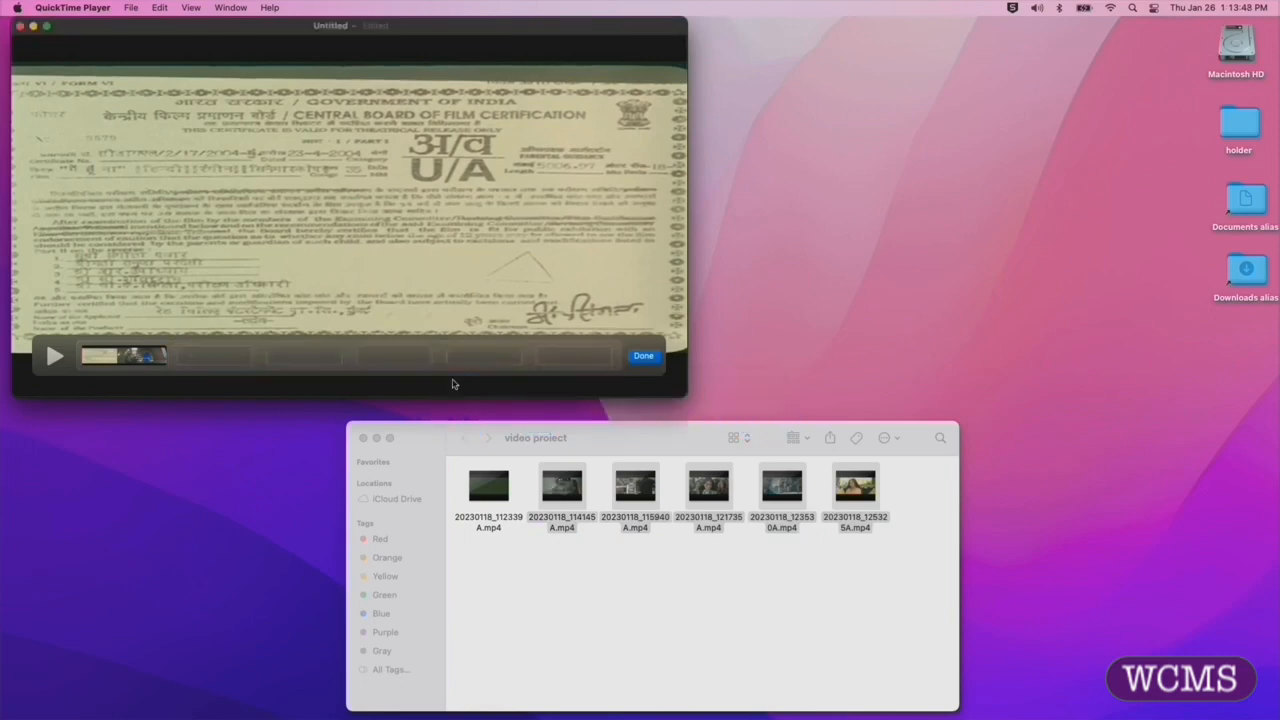
left_click(645, 360)
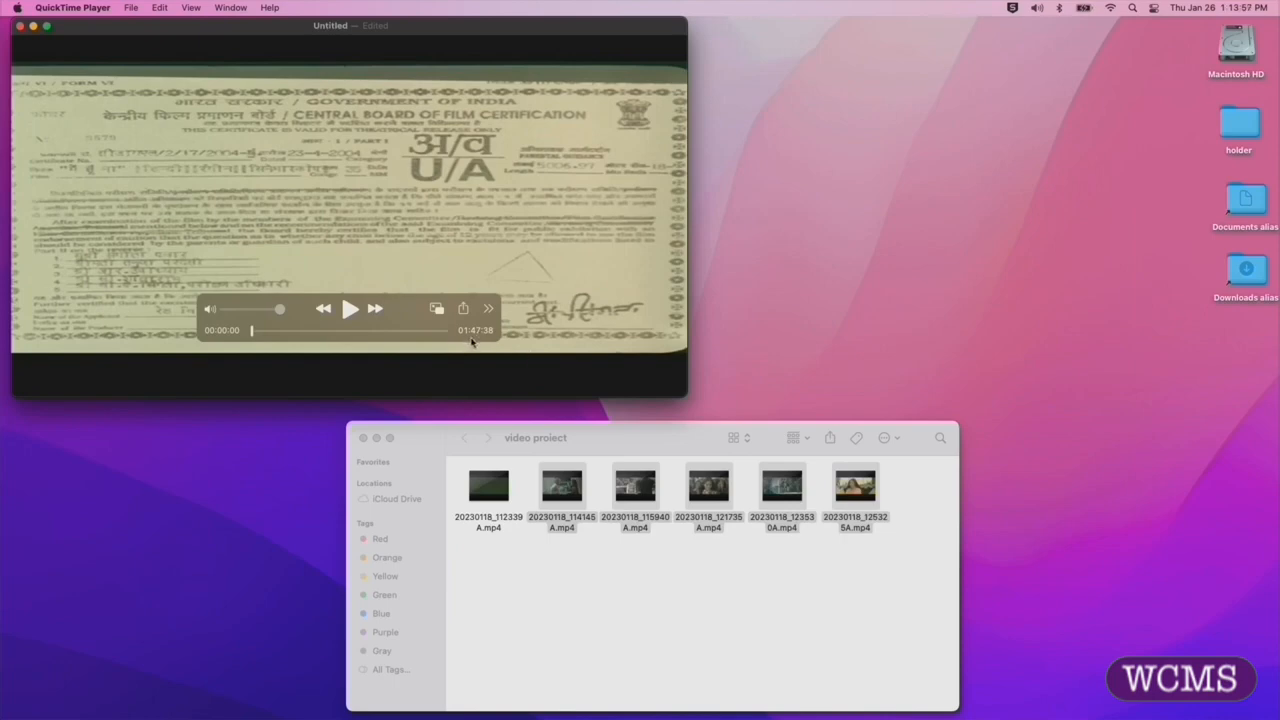
- Start a 1080p export of the combined movie with the Smaller File Size (HEVC) option
left_click_drag(314, 334, 223, 328)
left_click(131, 8)
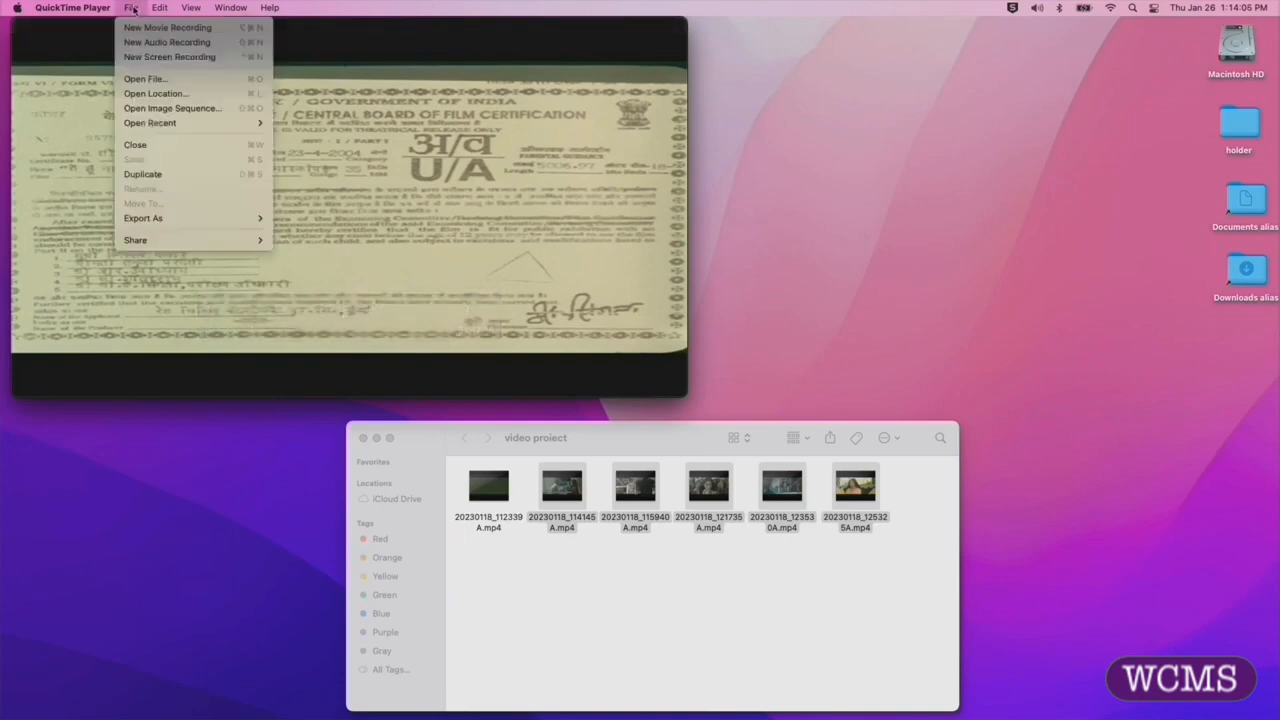
mouse_move(167, 217)
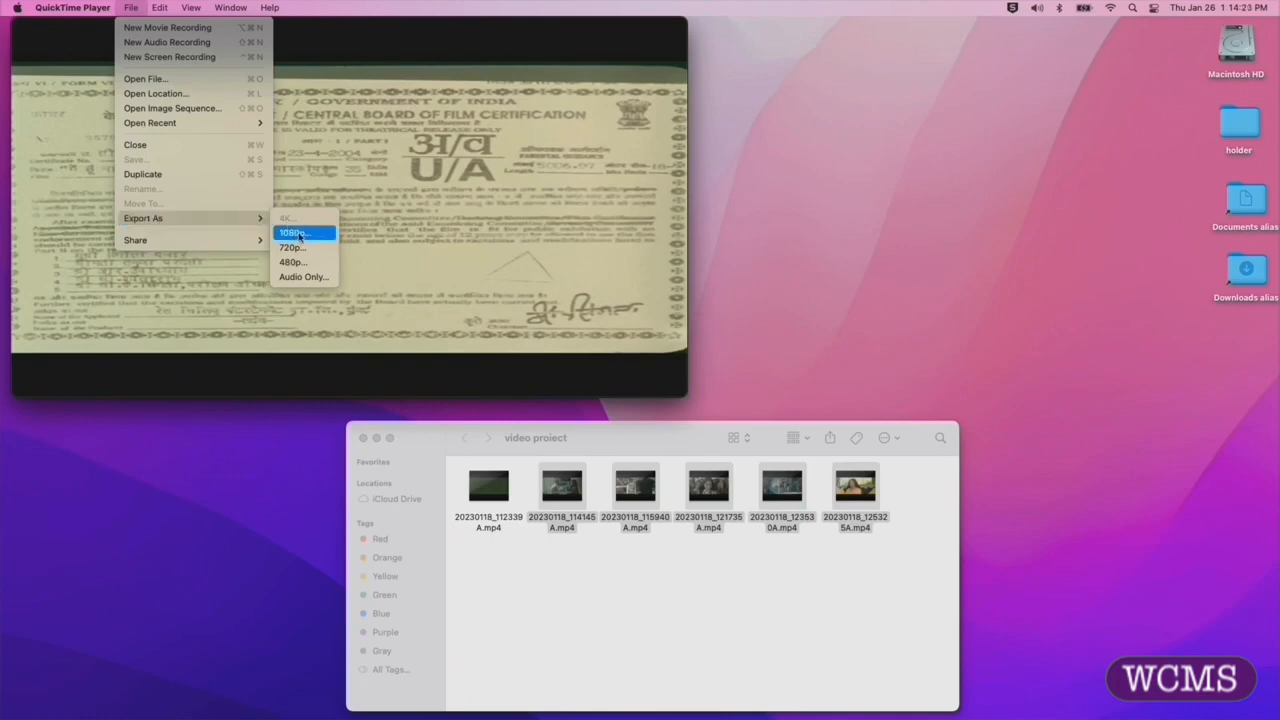
left_click(305, 236)
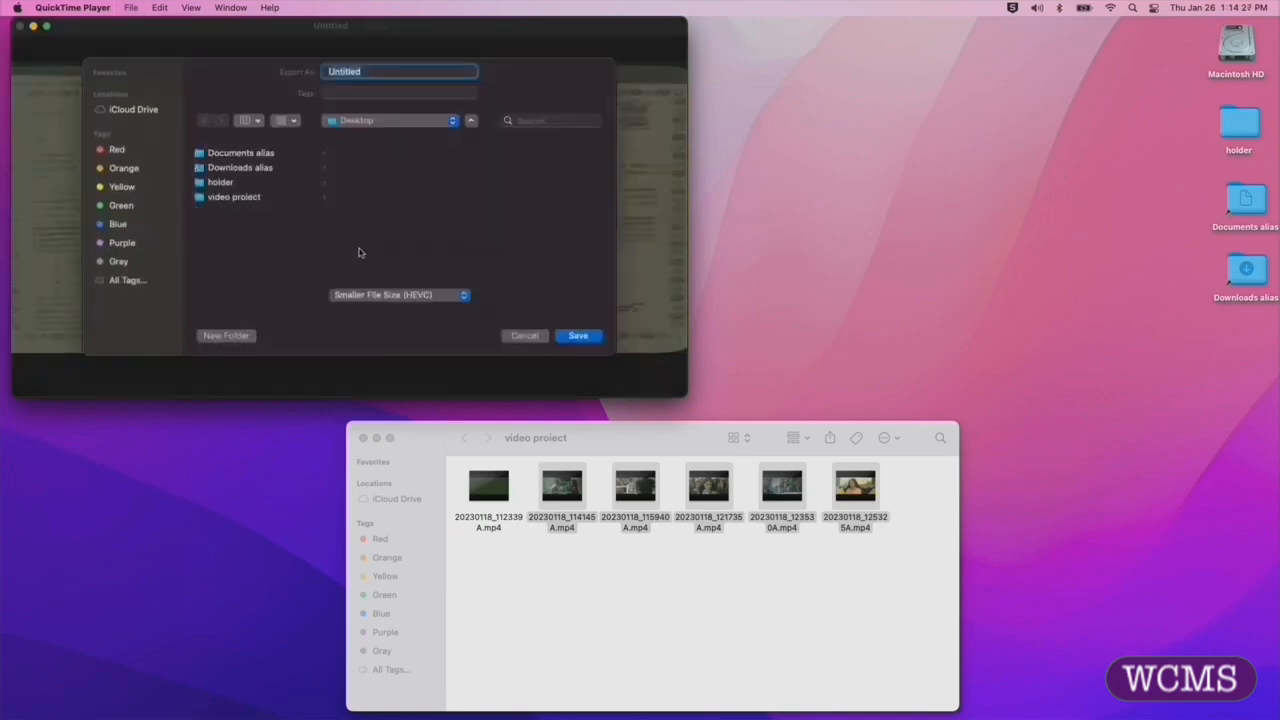
left_click(397, 297)
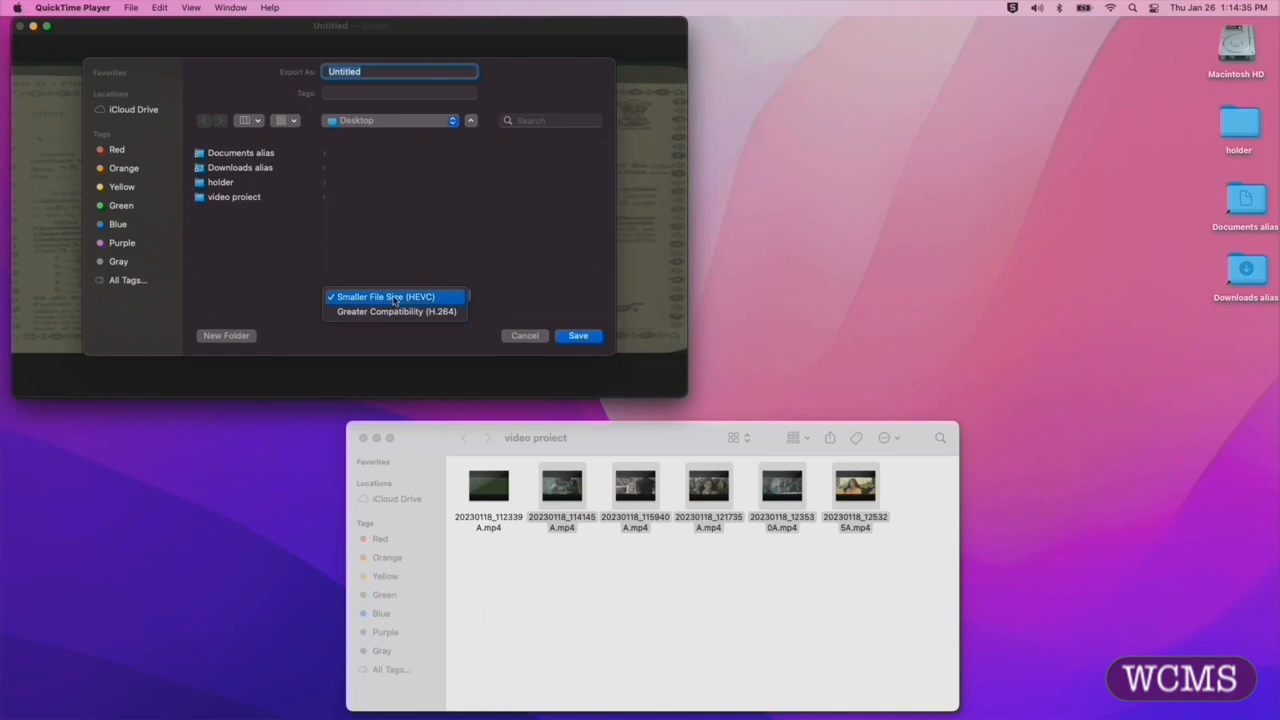
left_click(394, 297)
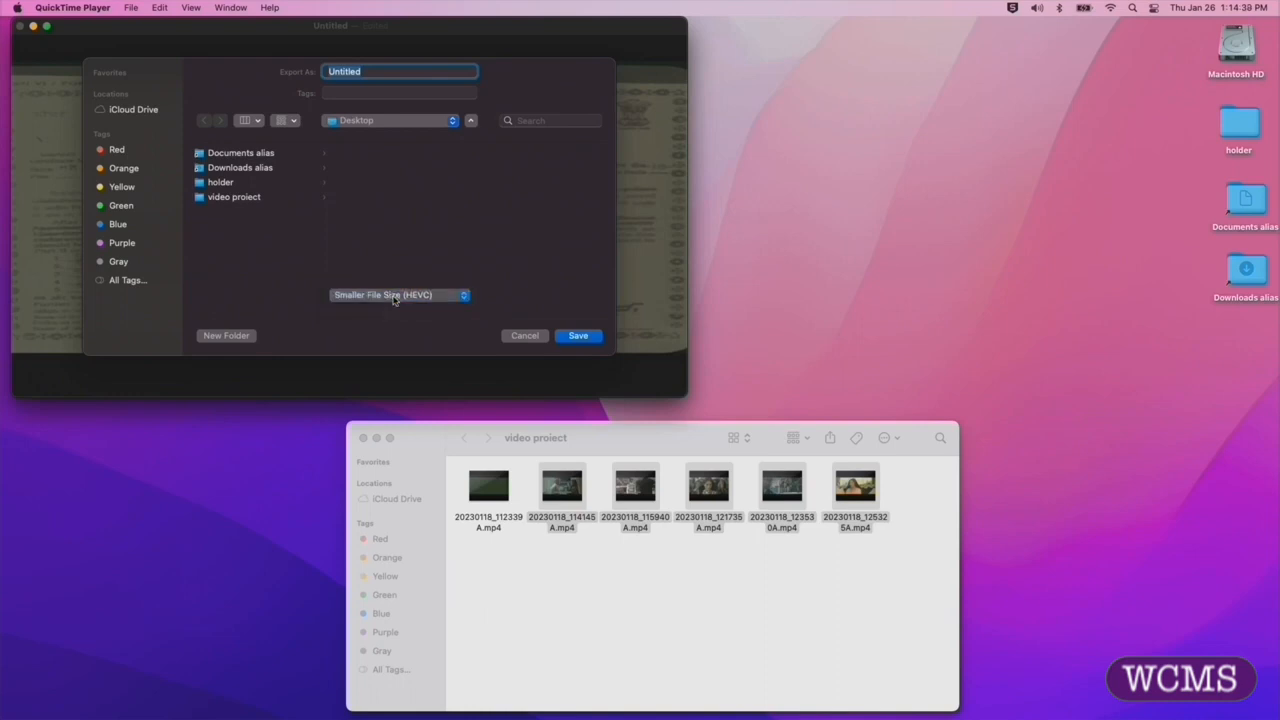
left_click(471, 121)
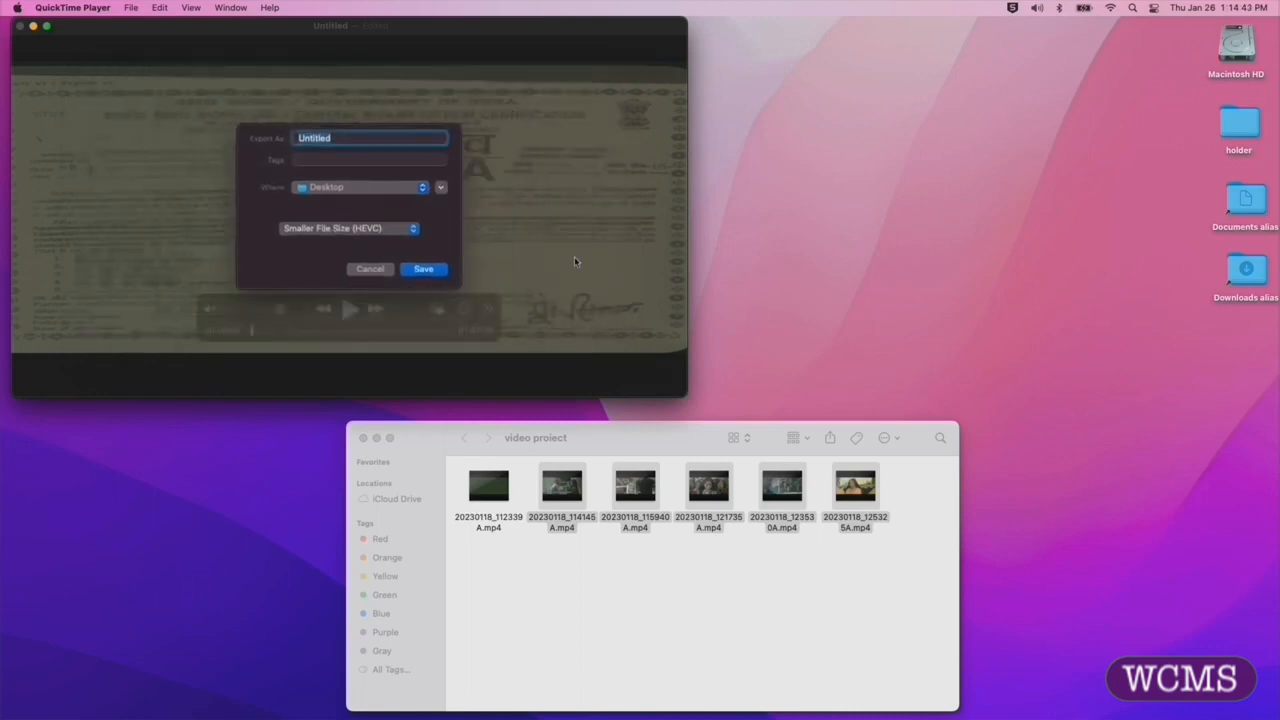
left_click(441, 187)
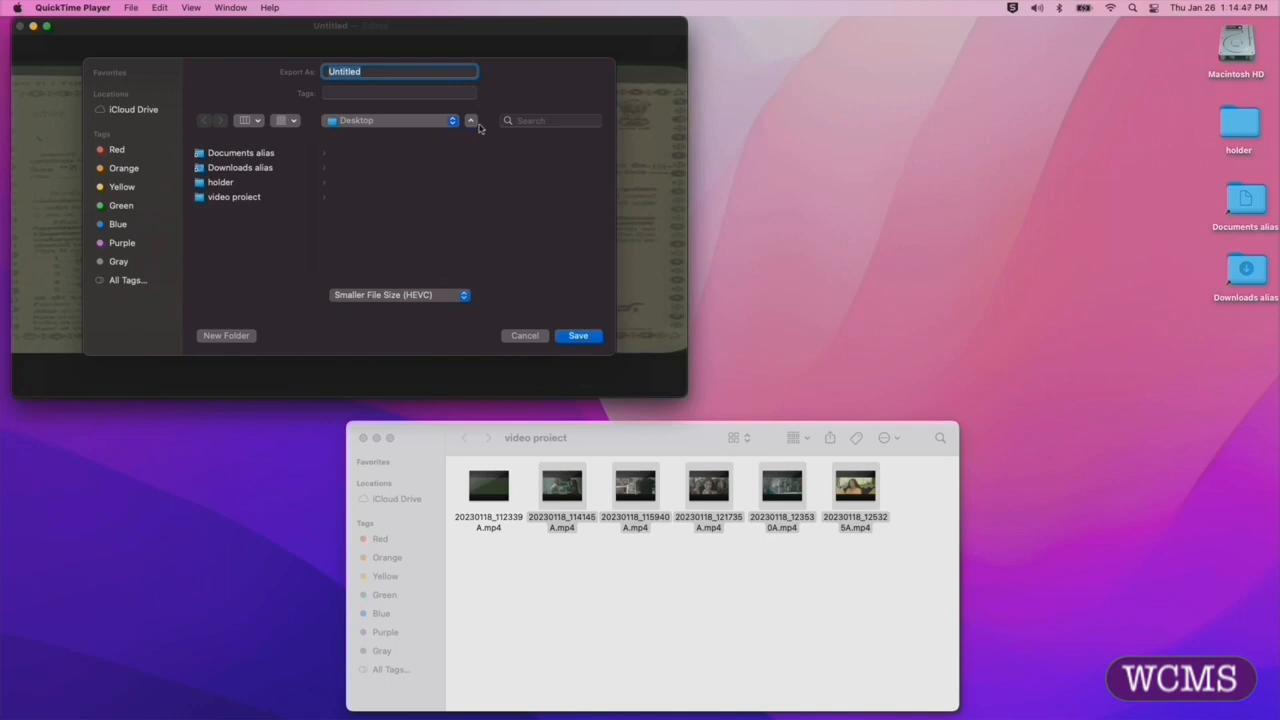
left_click(471, 121)
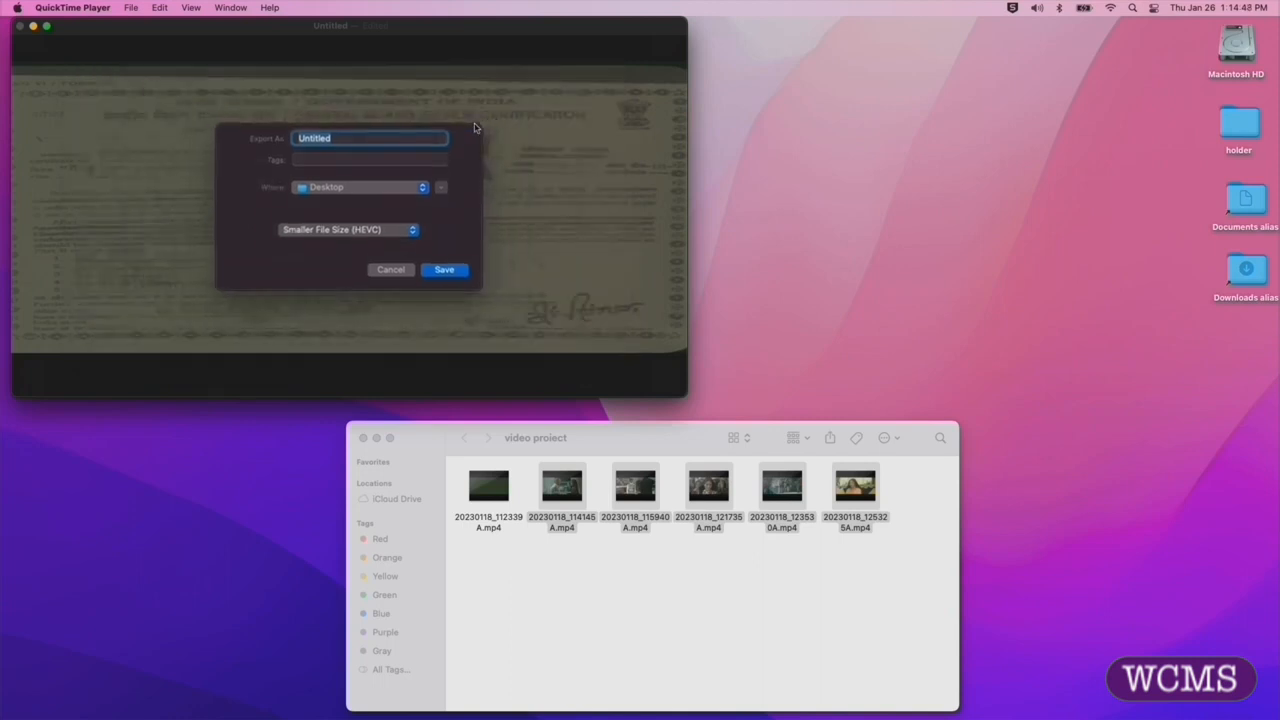
left_click(440, 189)
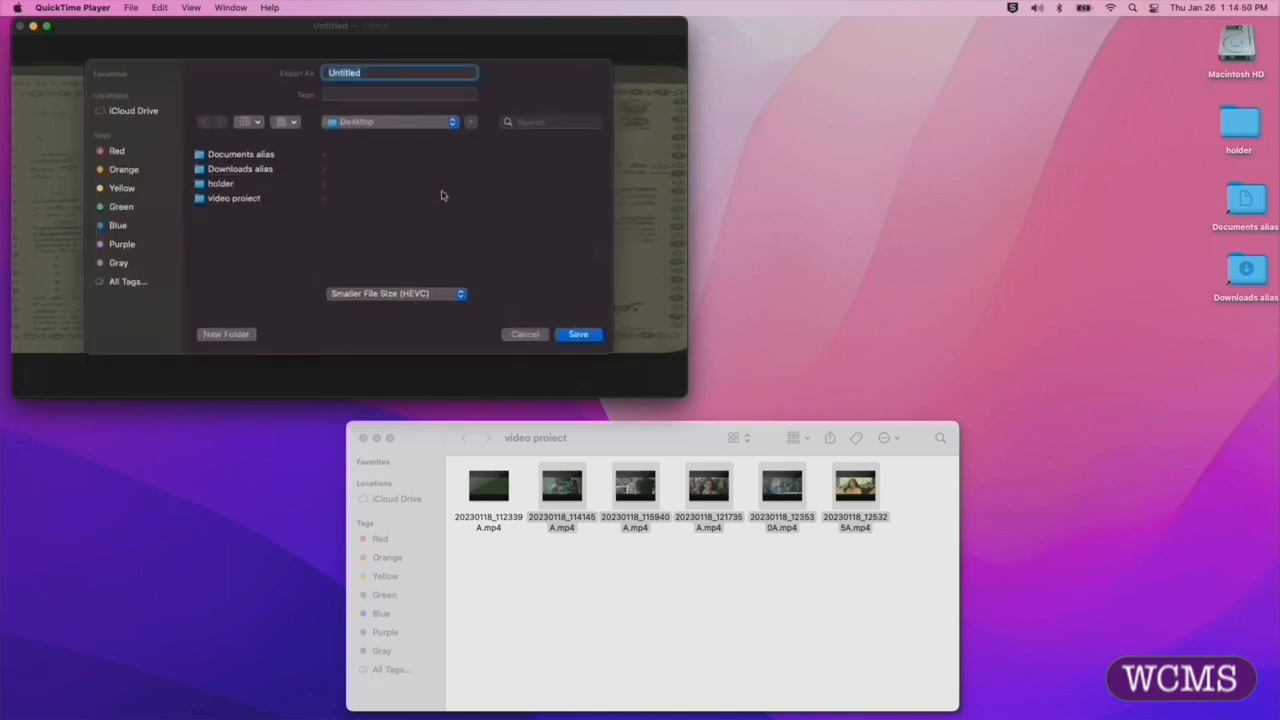
- Set the export destination to the video project folder inside the home folder's Desktop
left_click(436, 122)
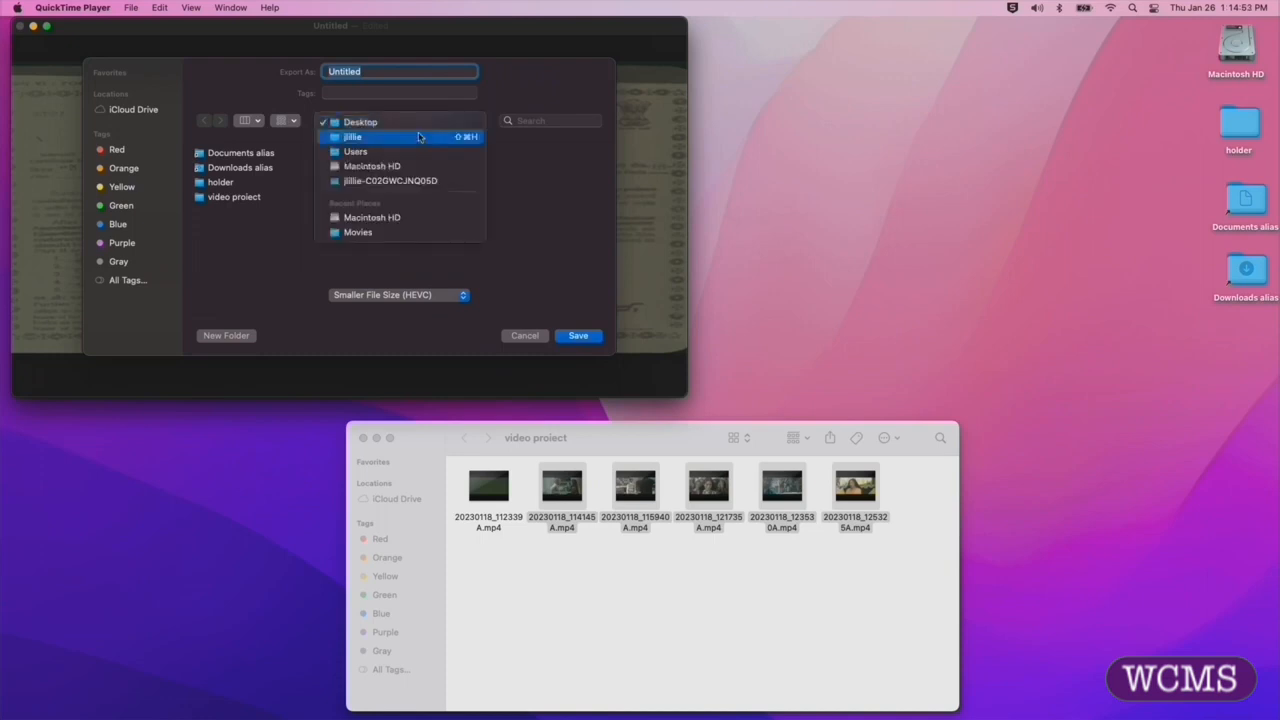
left_click(419, 137)
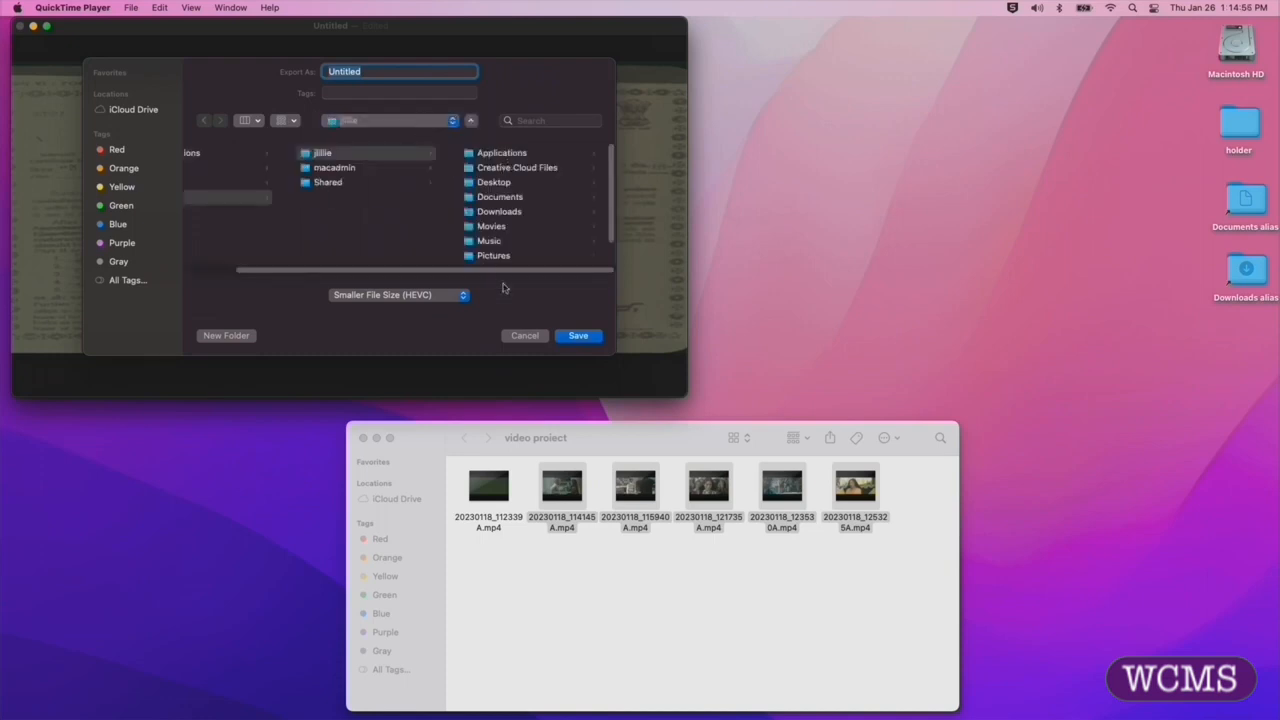
left_click(367, 156)
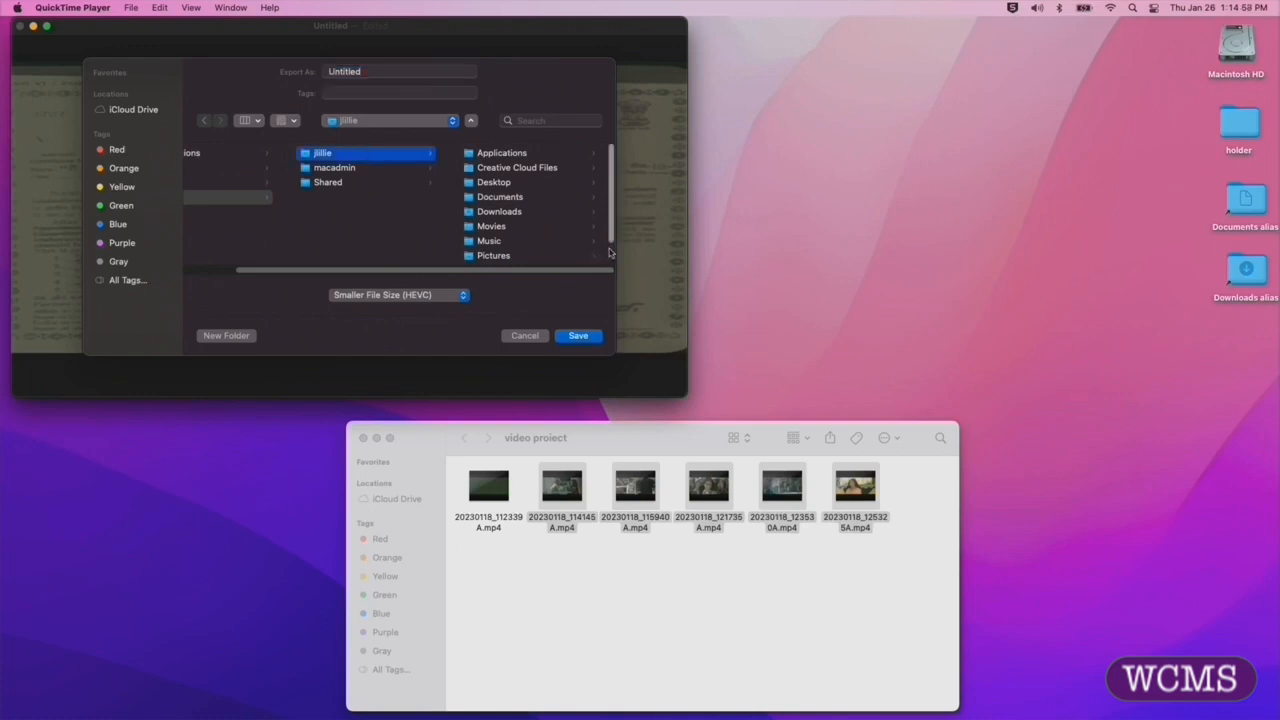
scroll(600, 258, "down", 1)
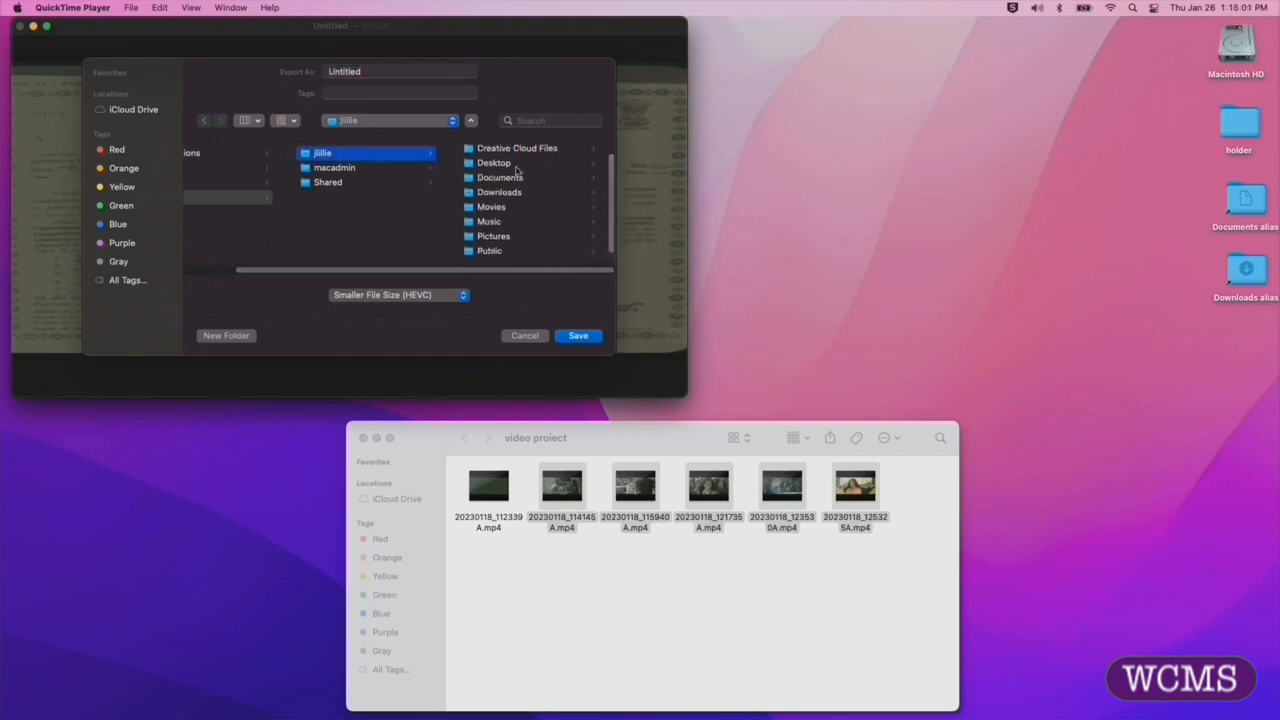
left_click(512, 165)
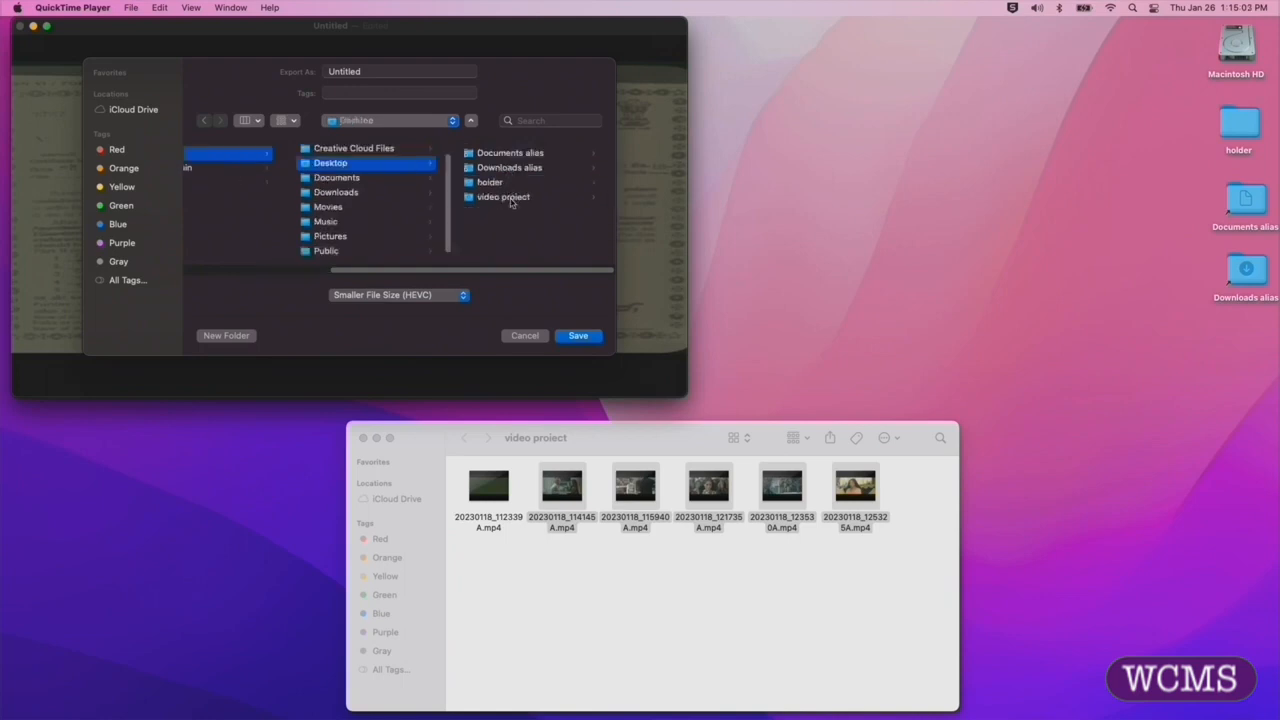
left_click(505, 197)
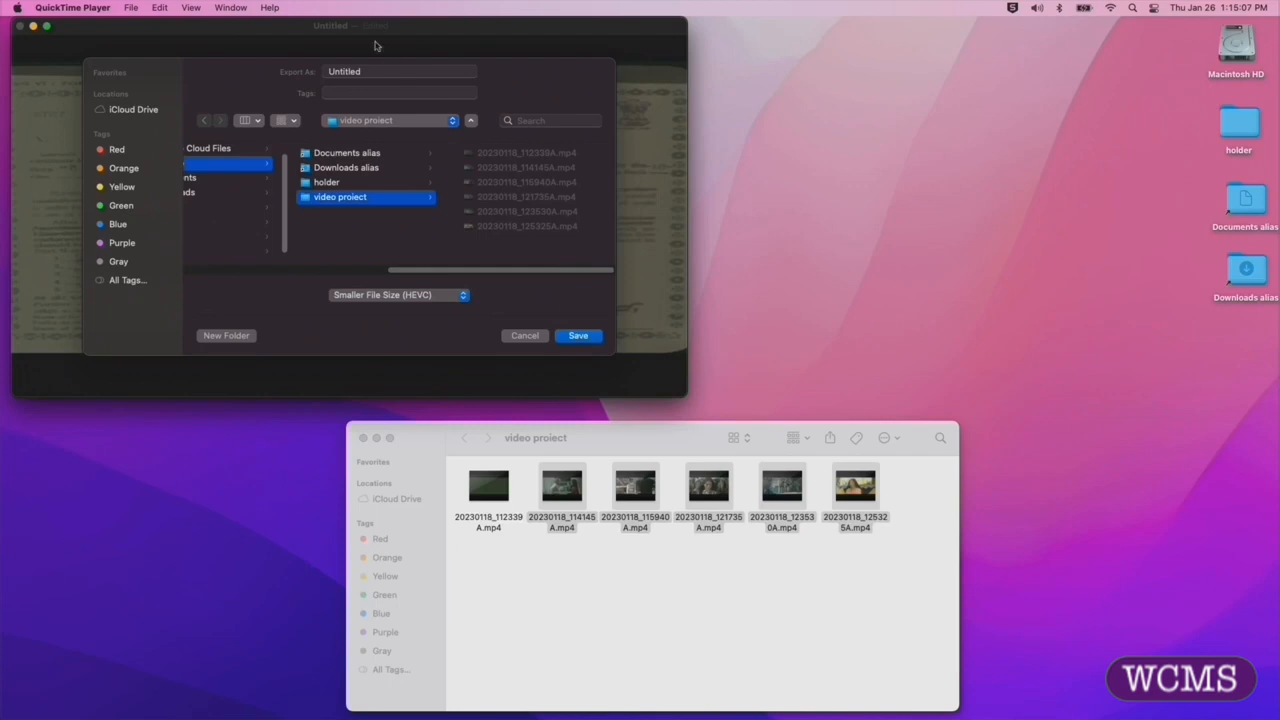
- Name the export "new video", save it, and shift the export progress window slightly
left_click(369, 74)
left_click_drag(369, 72, 308, 69)
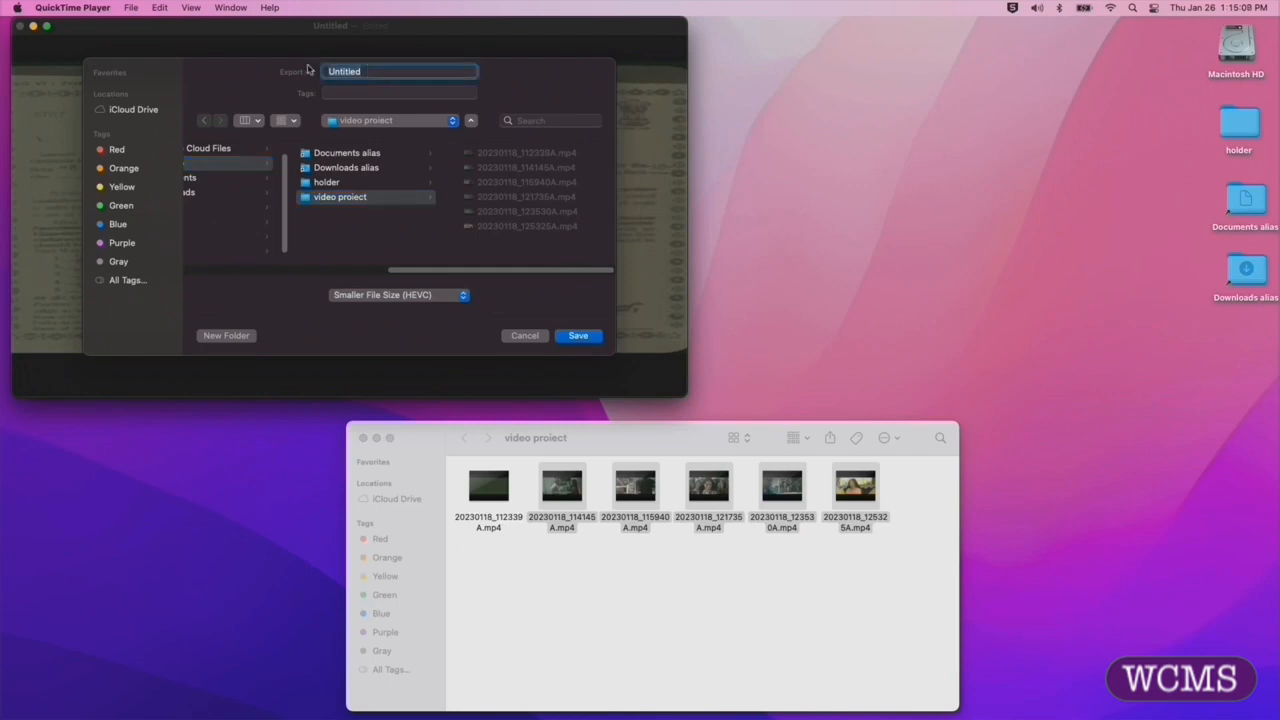
type("cu")
type("w video")
left_click(578, 336)
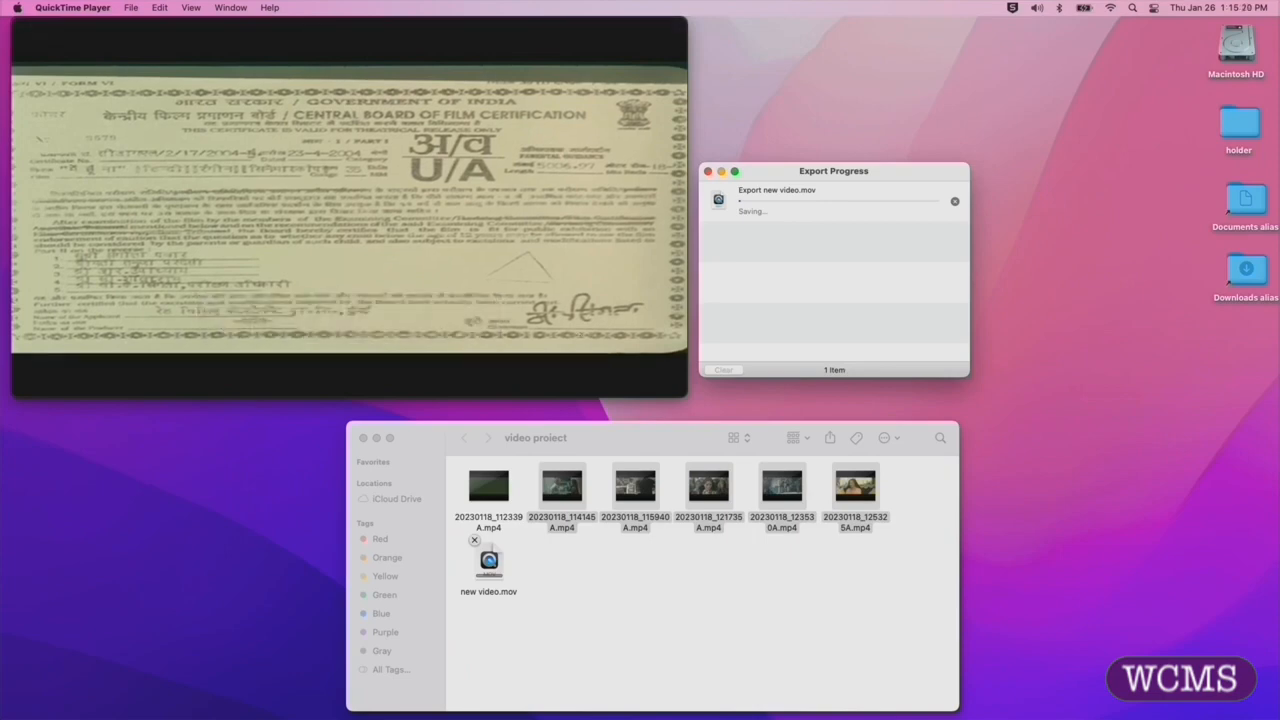
left_click_drag(753, 172, 744, 209)
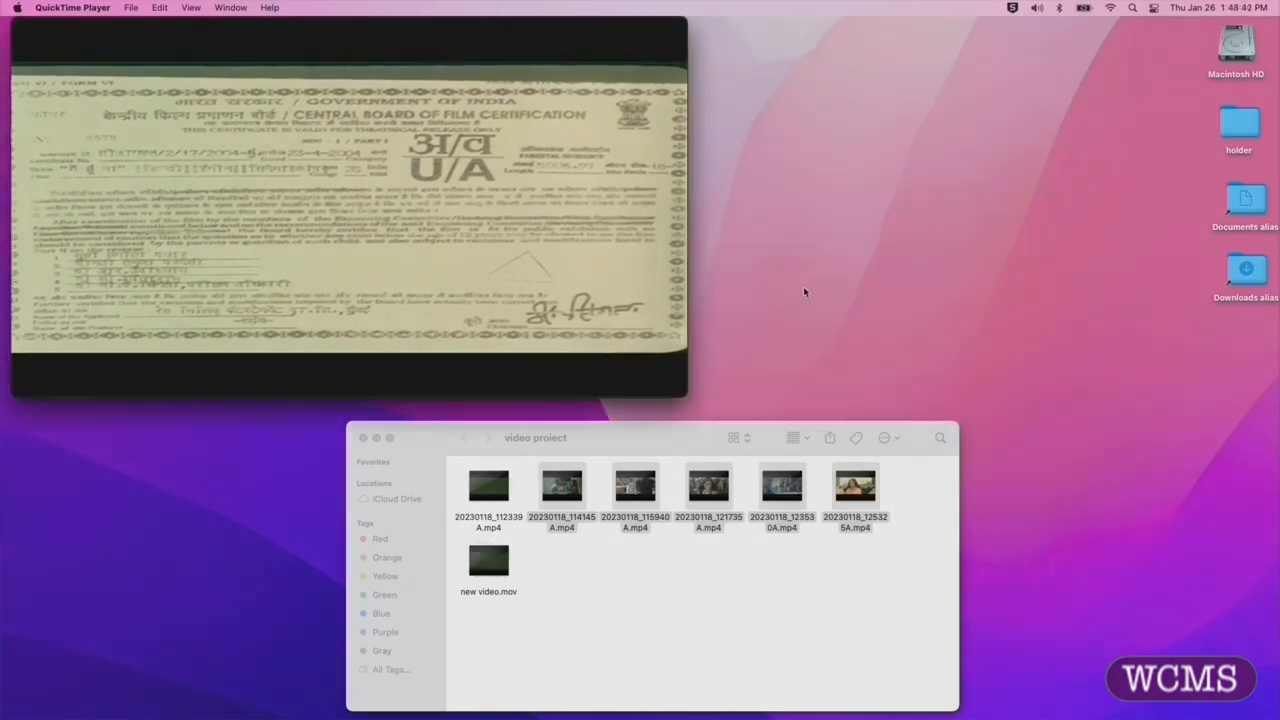
- Move new video.mov to open space below the clips in the folder window and rename it mymovie3.mov
left_click(480, 567)
left_click_drag(480, 567, 597, 608)
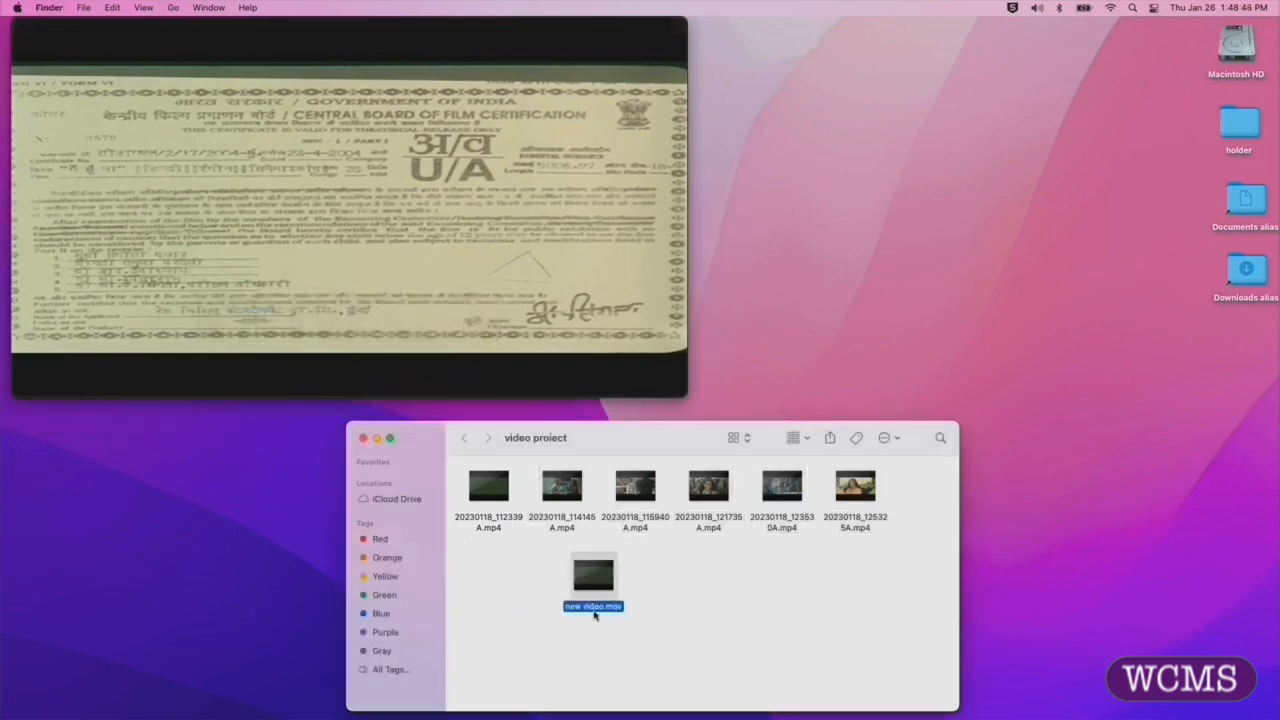
left_click(598, 607)
type("mymovie3")
left_click(672, 619)
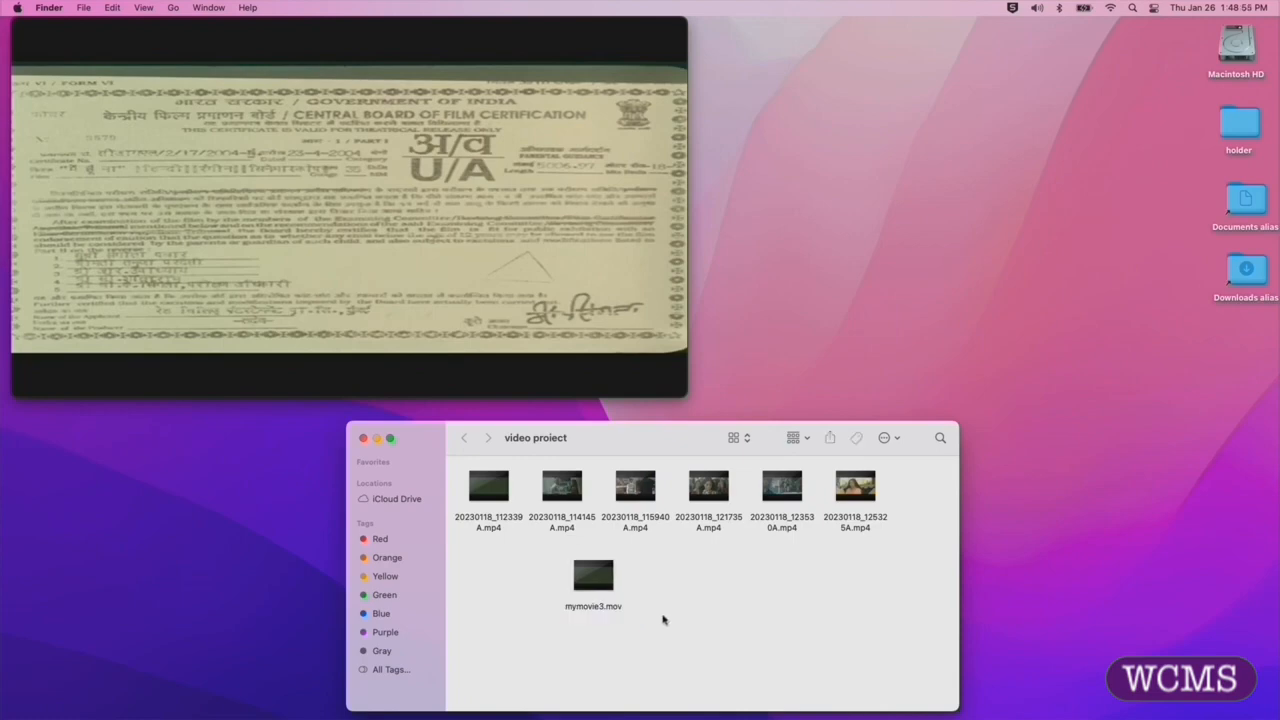
- Open mymovie3.mov, jump to a point partway through the movie, and briefly play it before pausing
double_click(588, 578)
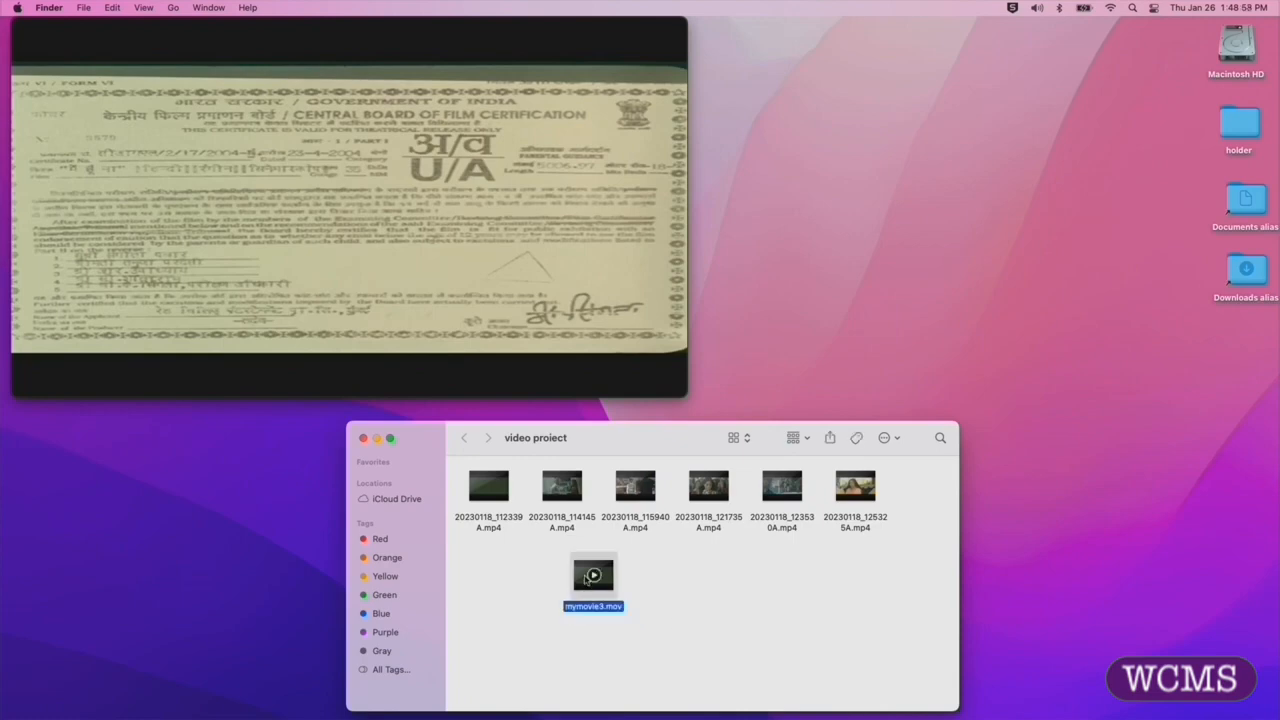
left_click(632, 597)
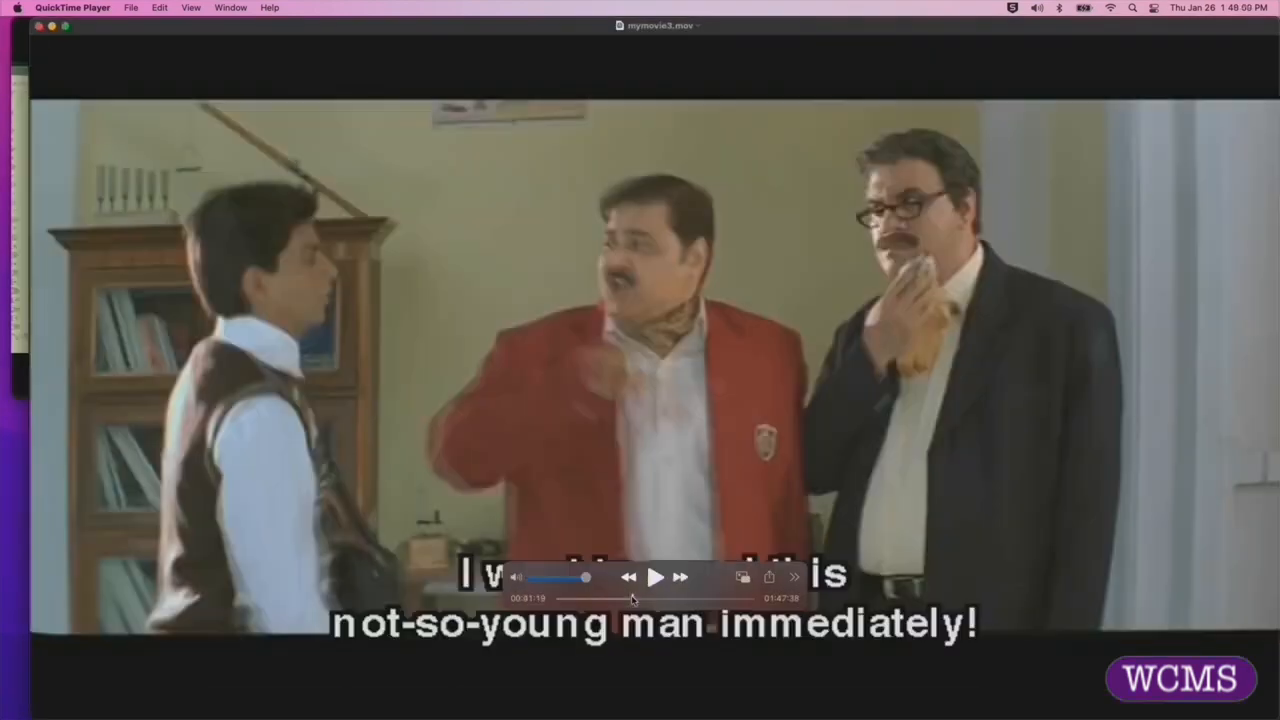
left_click(655, 577)
left_click(655, 577)
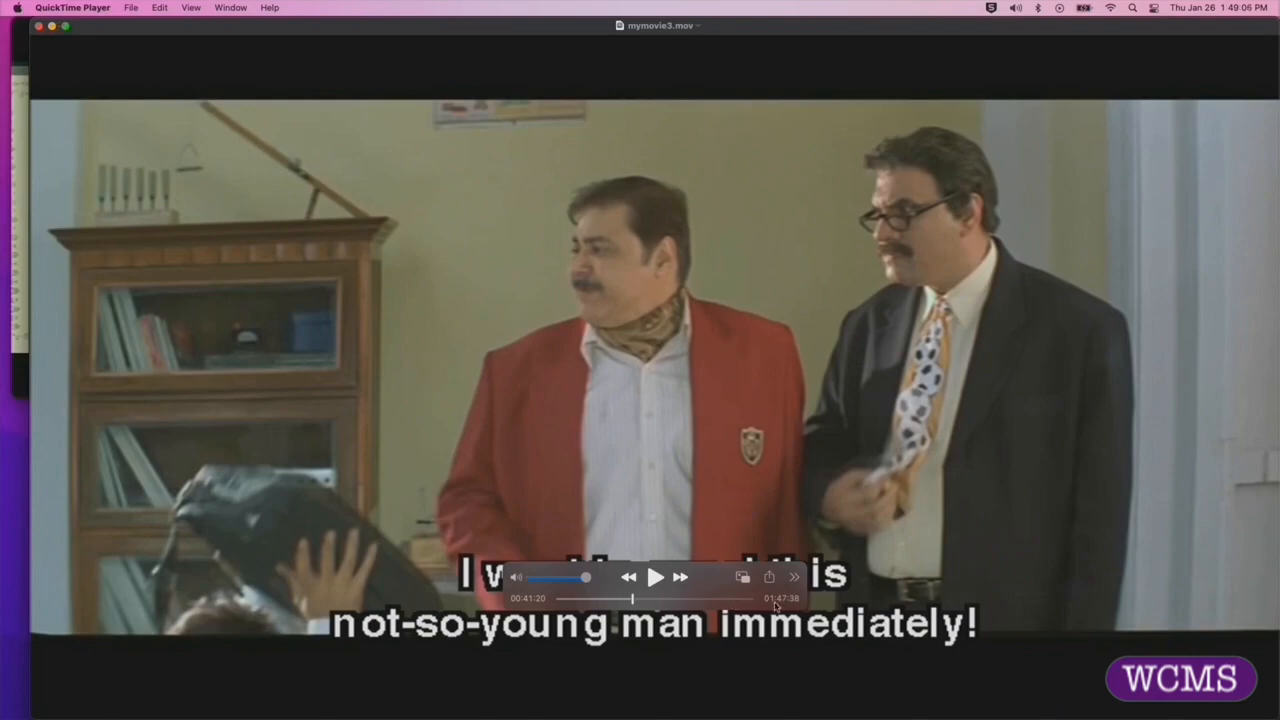
- Scrub mymovie3.mov to its end and back to the beginning, and close its player window
left_click(752, 599)
left_click_drag(752, 599, 528, 598)
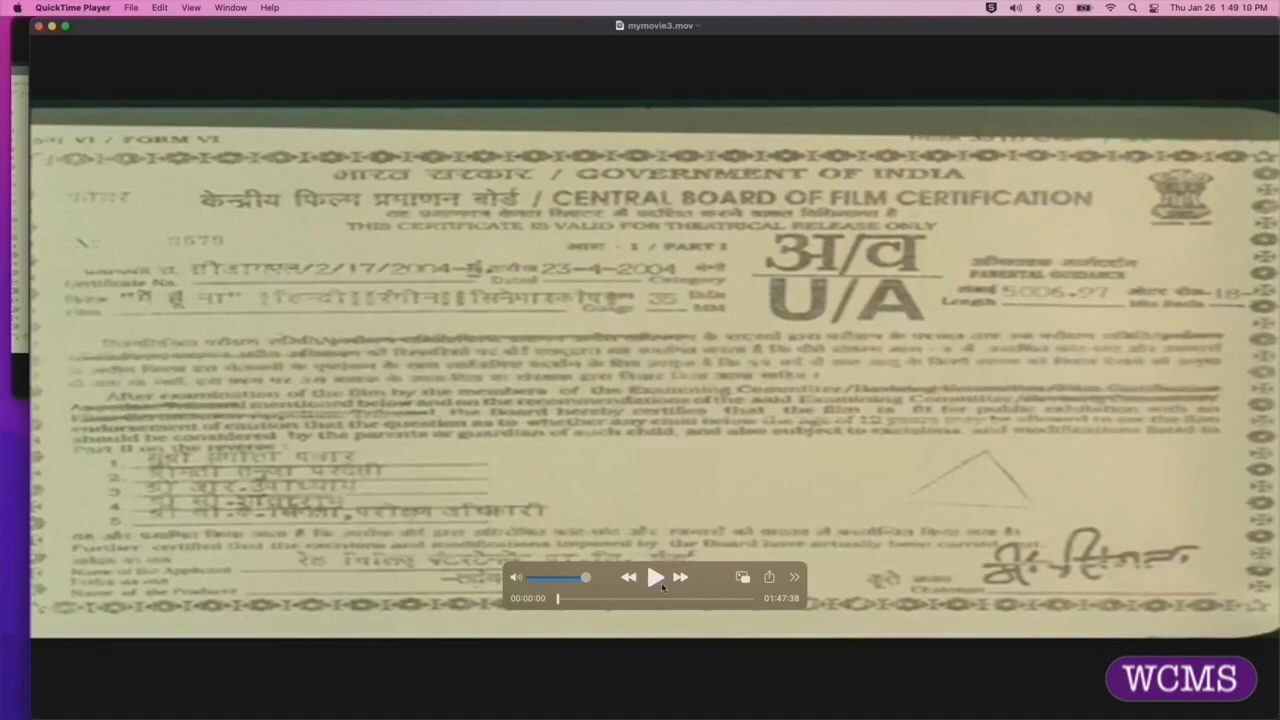
left_click(64, 27)
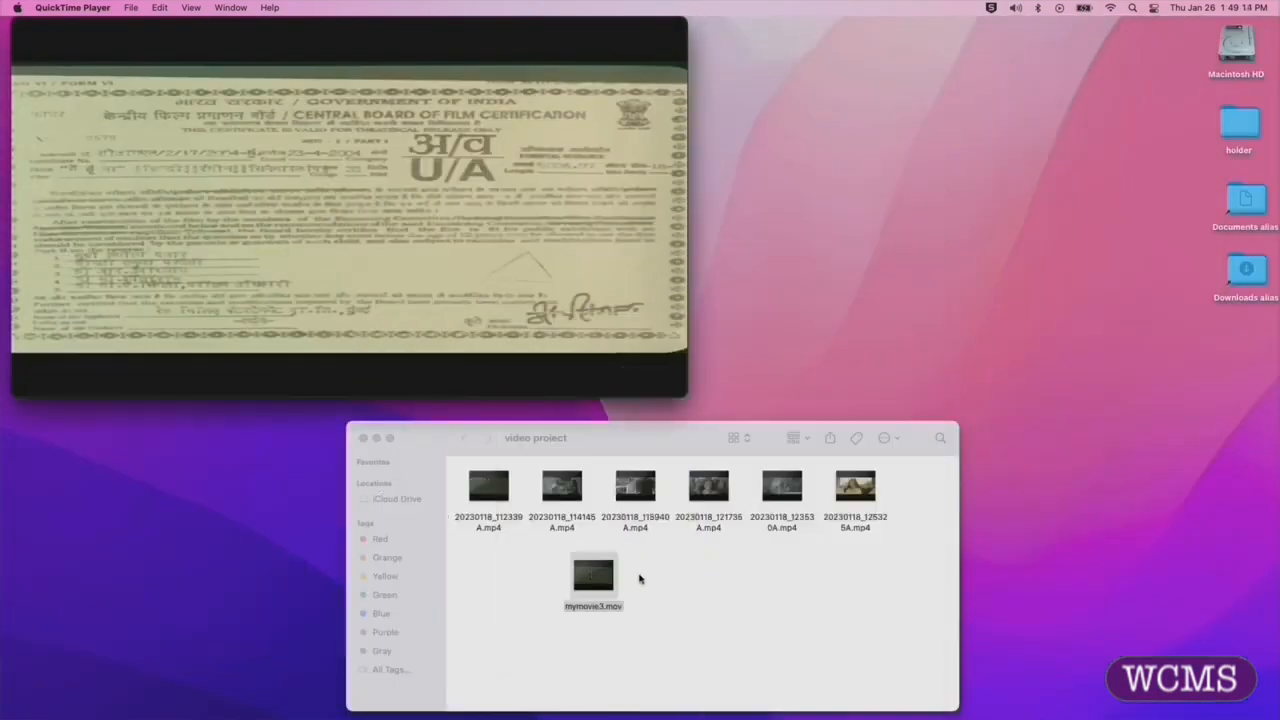
- Remove the six source MP4 clips from the video project folder and move mymovie3.mov to the upper middle of the folder window
left_click_drag(862, 541, 14, 680)
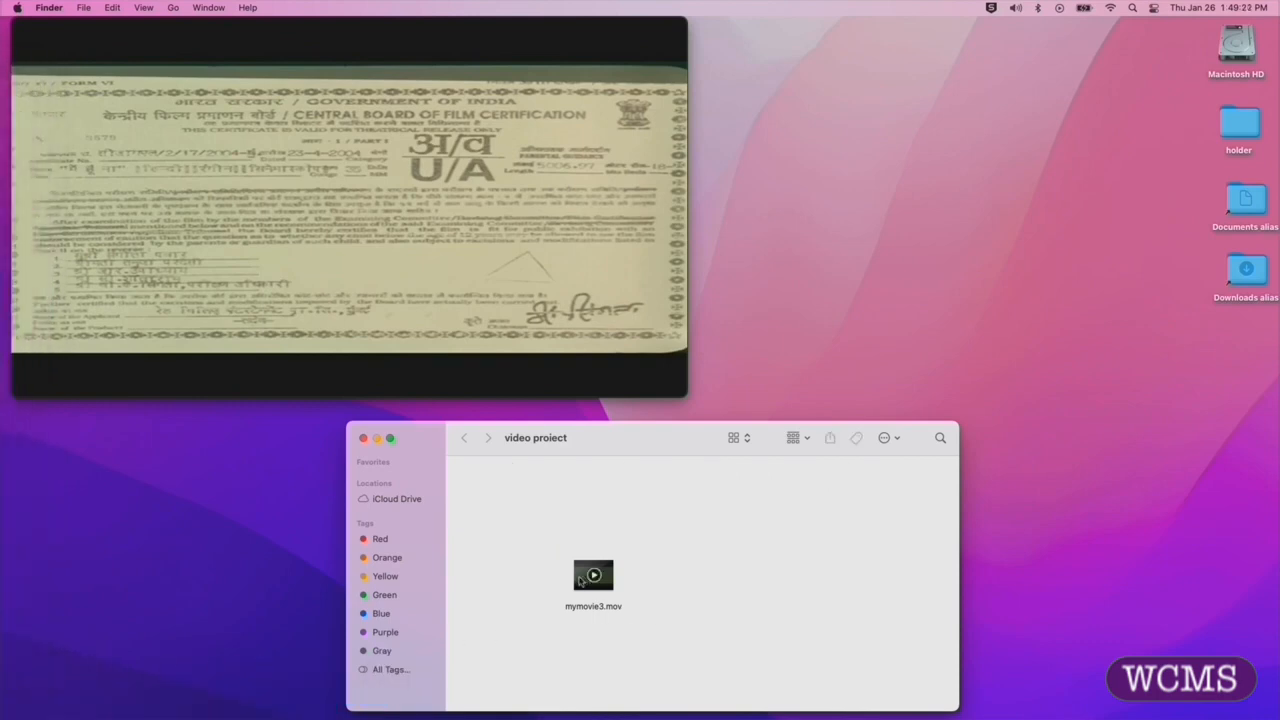
left_click_drag(617, 585, 726, 502)
left_click(780, 508)
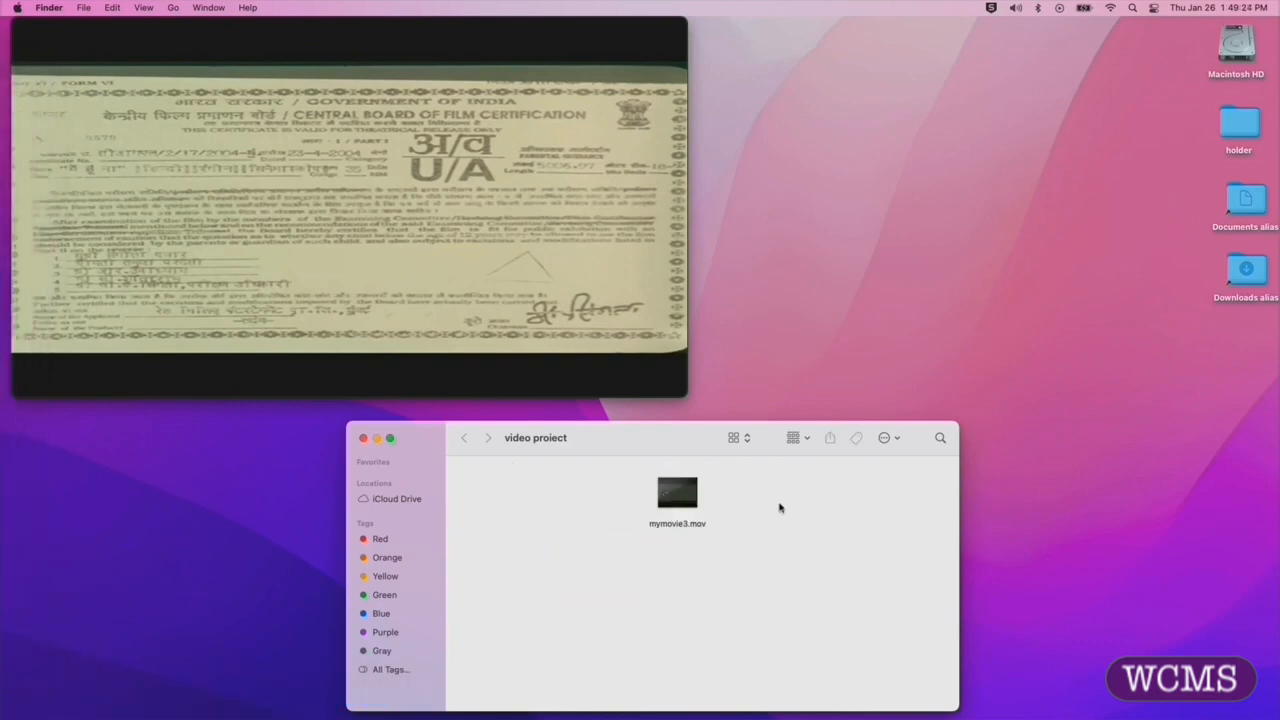